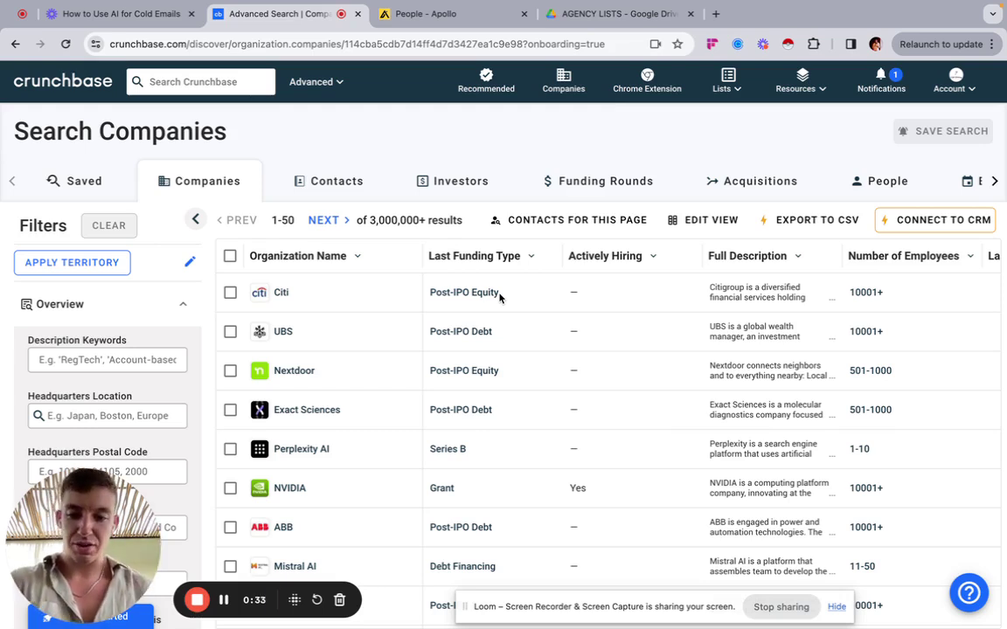
Filter the company search to the Software > SaaS industry.
drag(44, 500, 671, 98)
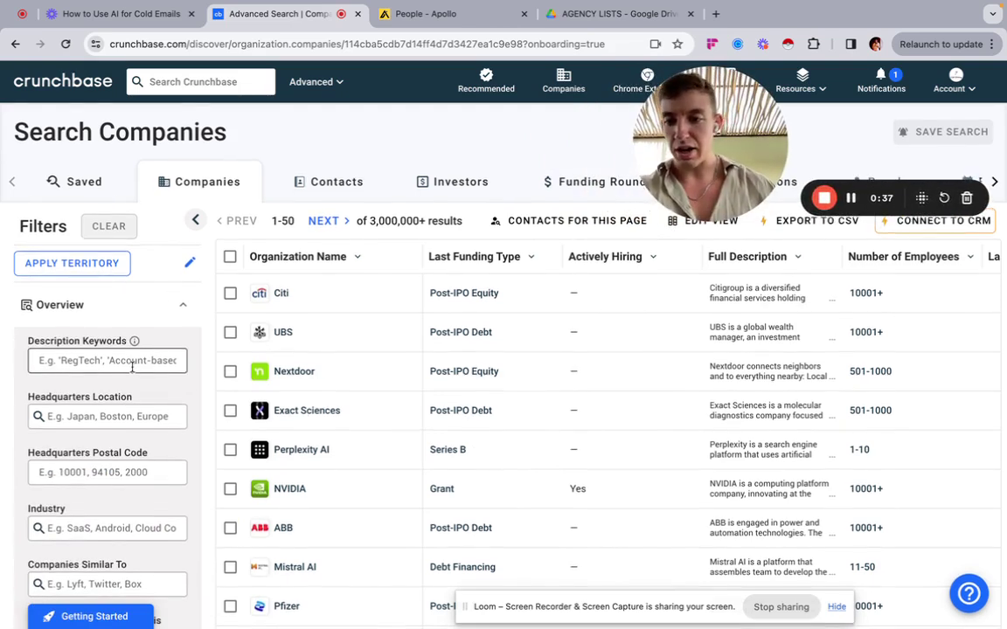
scroll(155, 448, down, 5)
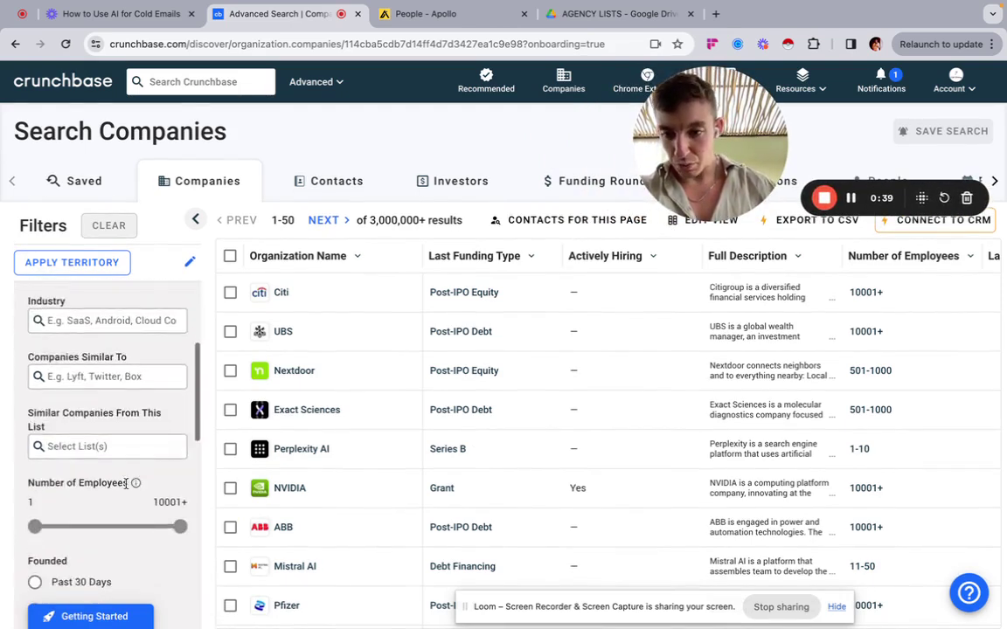
scroll(124, 481, up, 3)
click(110, 414)
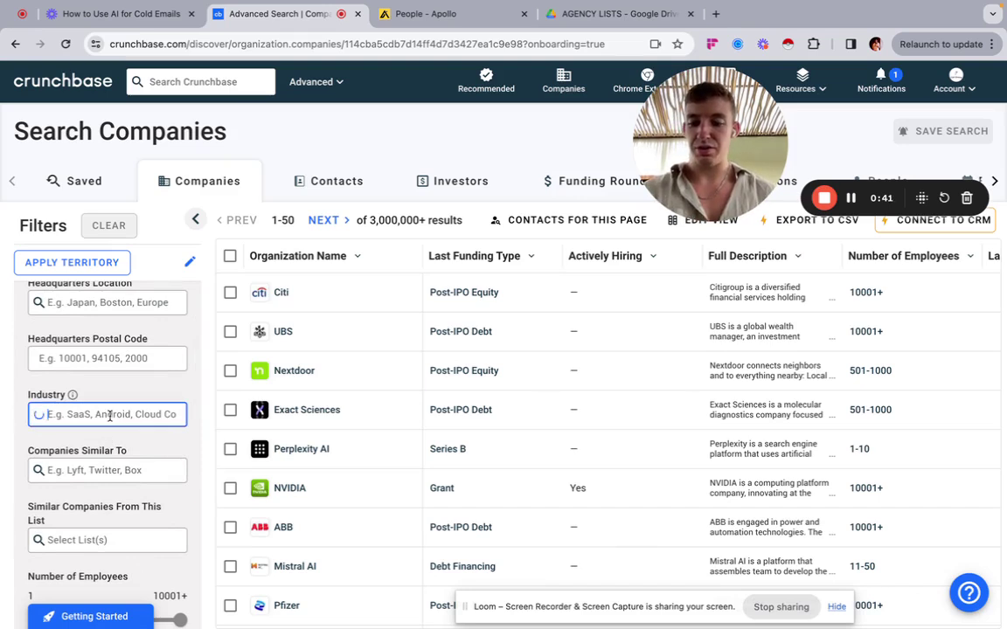
text(SaaS)
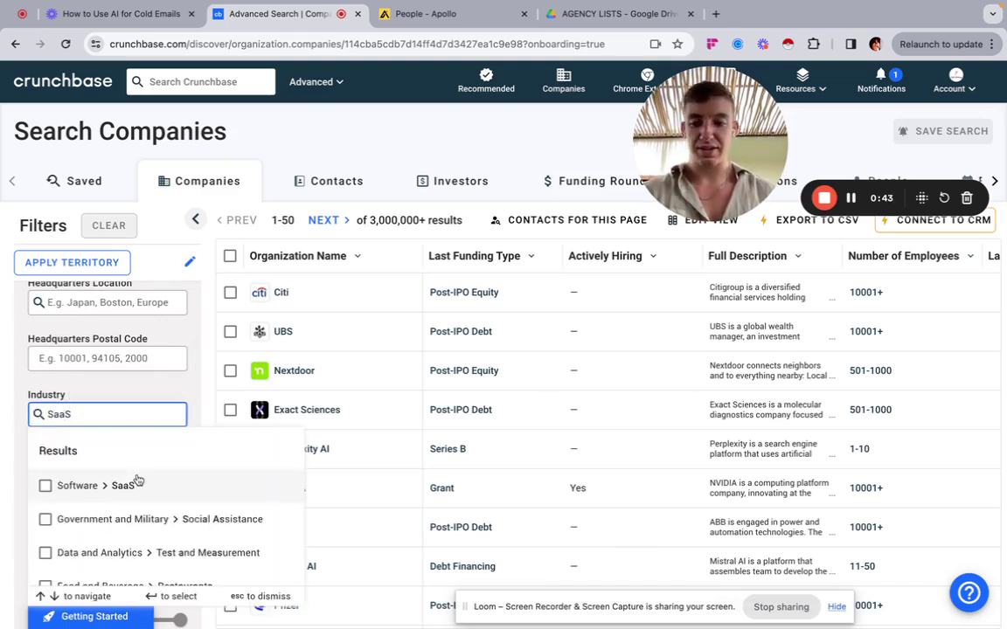
click(131, 486)
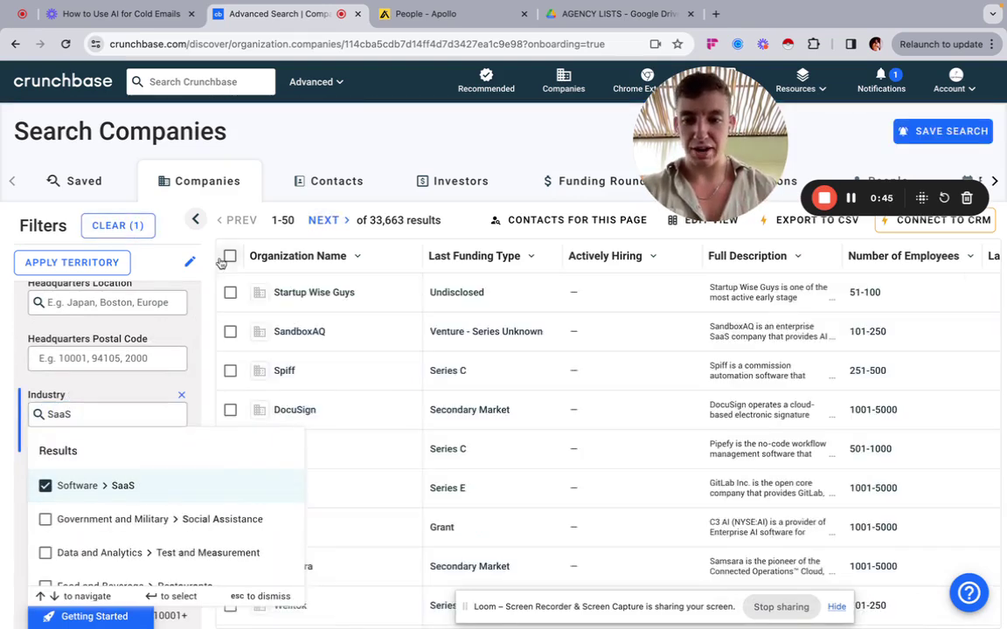
click(193, 301)
scroll(96, 350, up, 3)
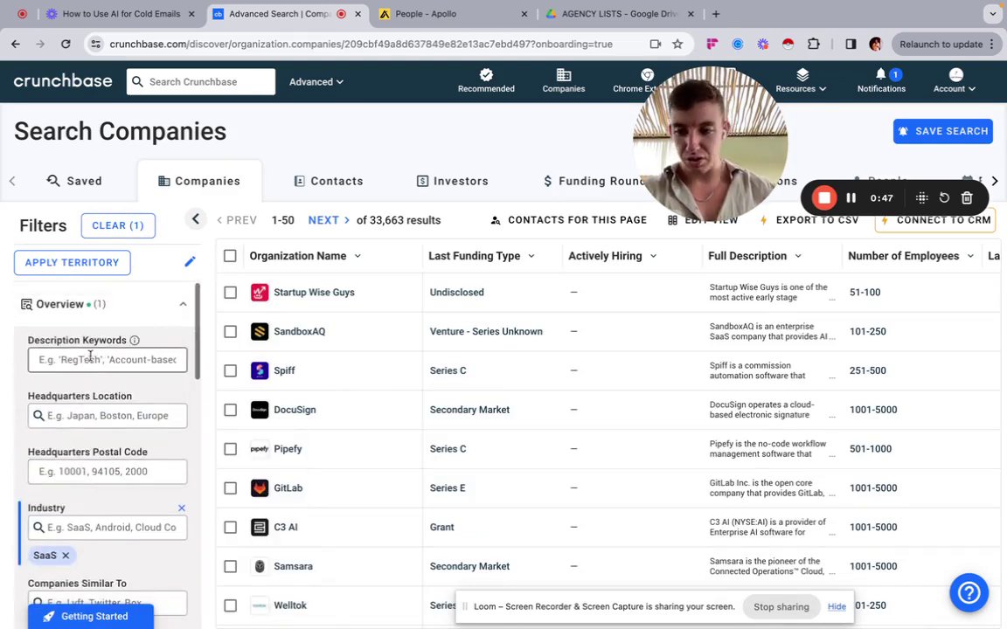
Set the Number of Employees range to 11–100.
click(88, 356)
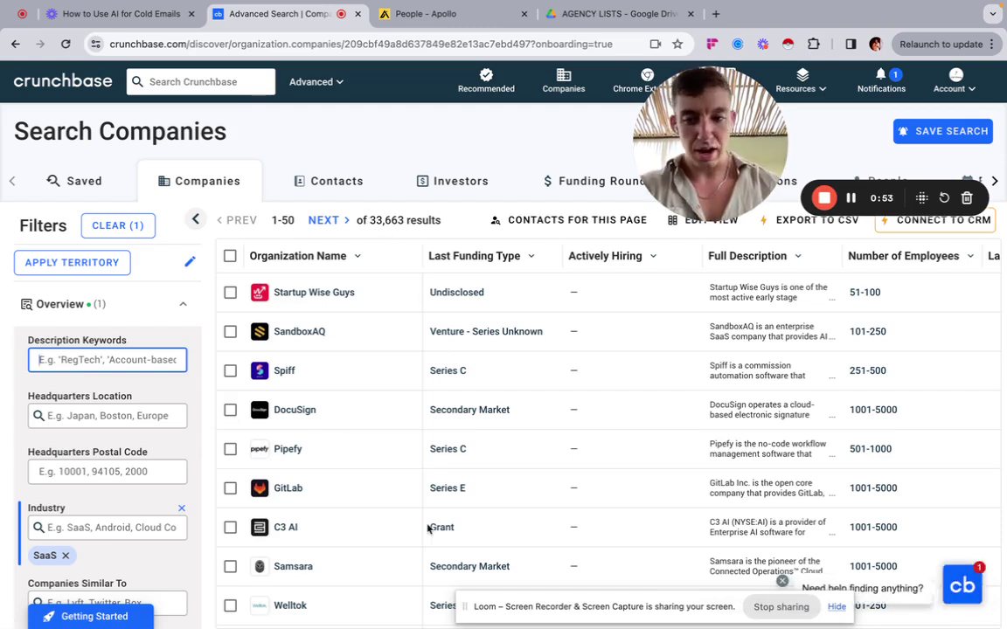
scroll(133, 466, down, 3)
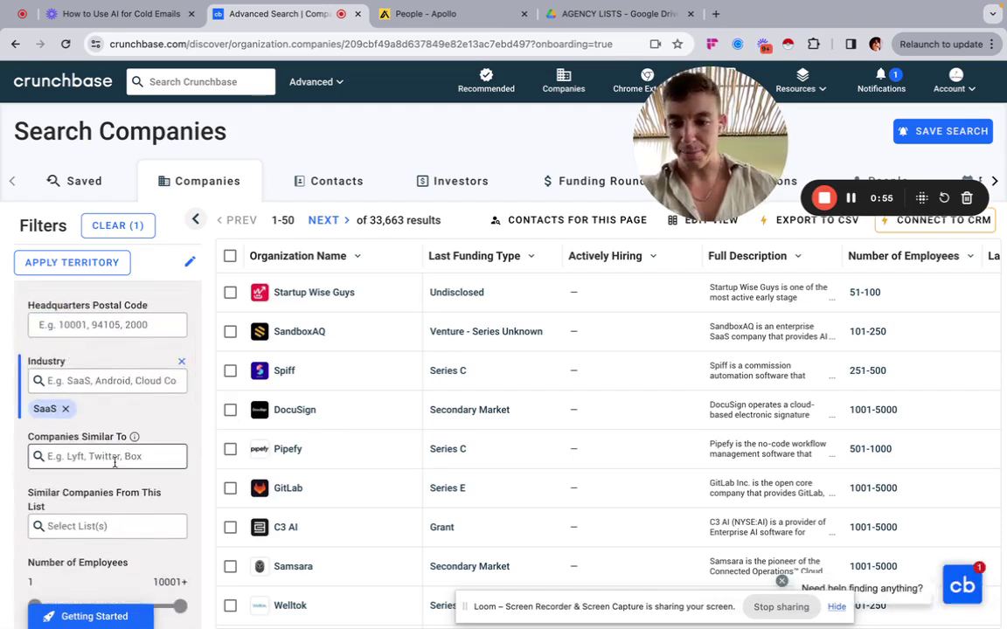
scroll(114, 463, down, 1)
drag(177, 536, 81, 540)
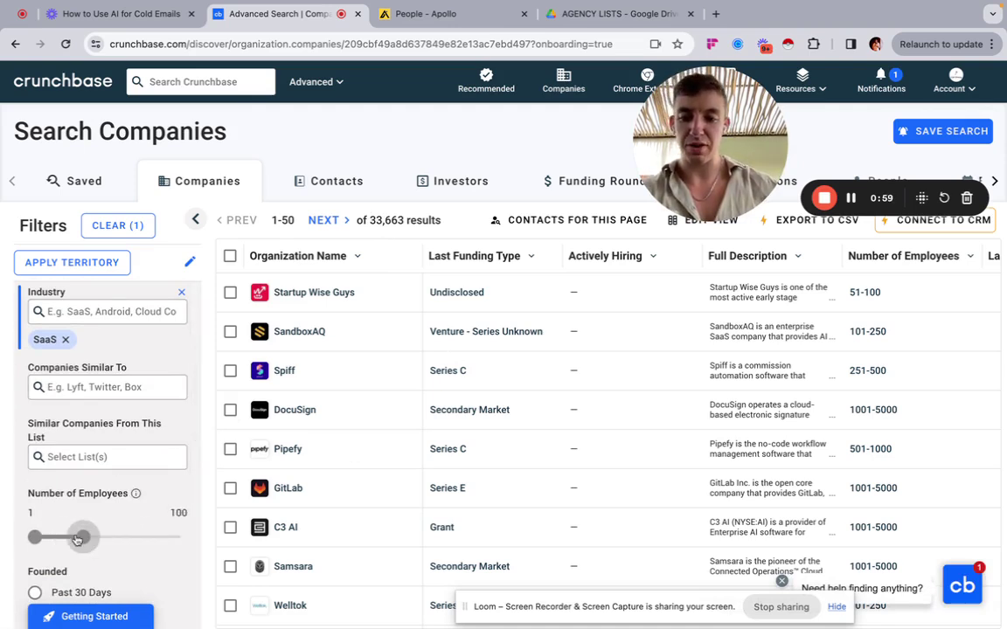
drag(33, 537, 49, 541)
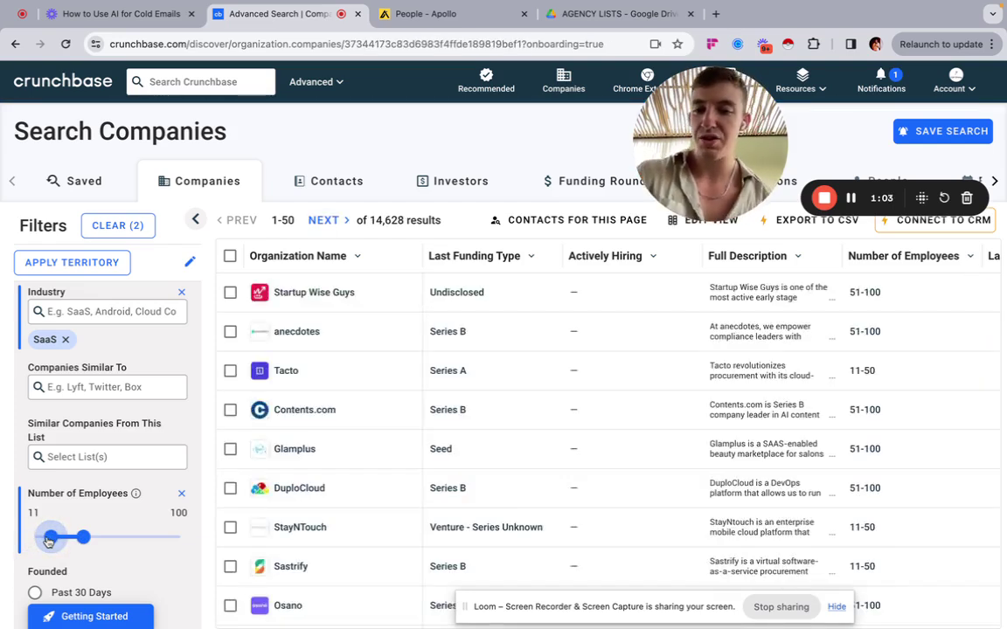
scroll(114, 472, down, 5)
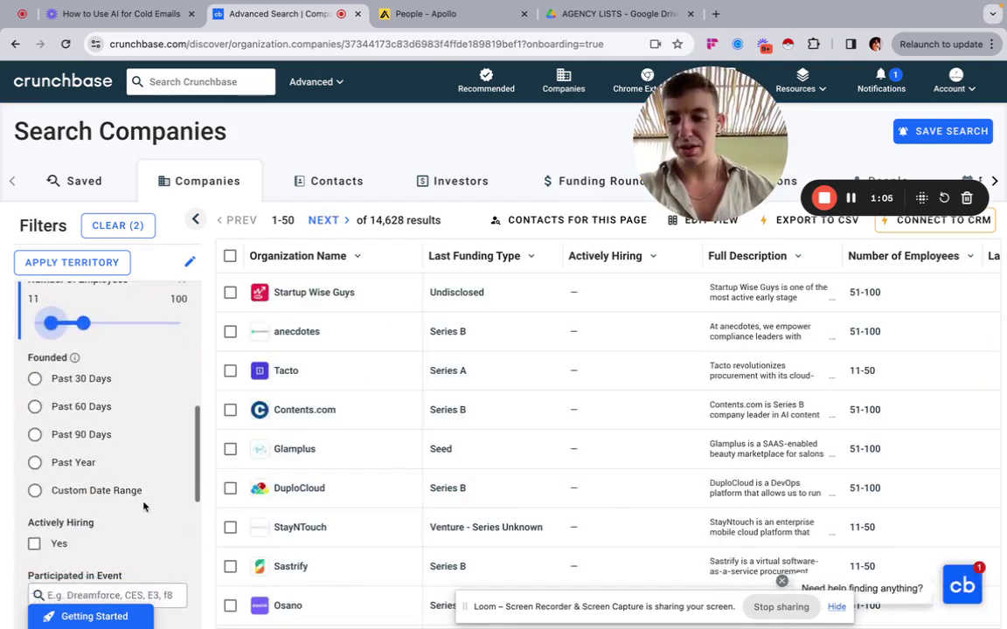
scroll(87, 419, up, 3)
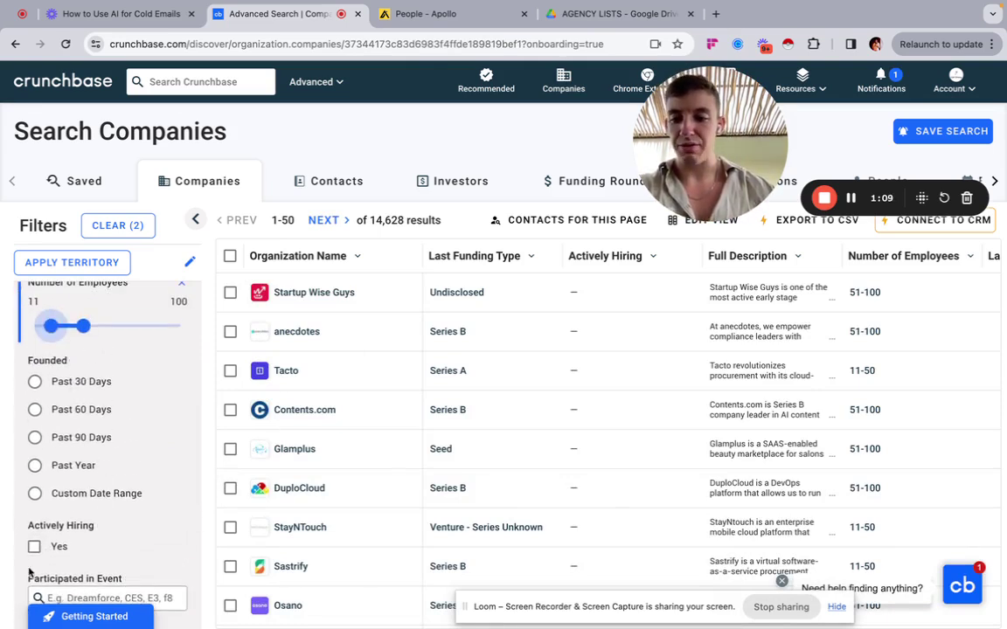
scroll(126, 499, down, 5)
scroll(137, 489, down, 2)
click(138, 426)
click(138, 414)
click(138, 387)
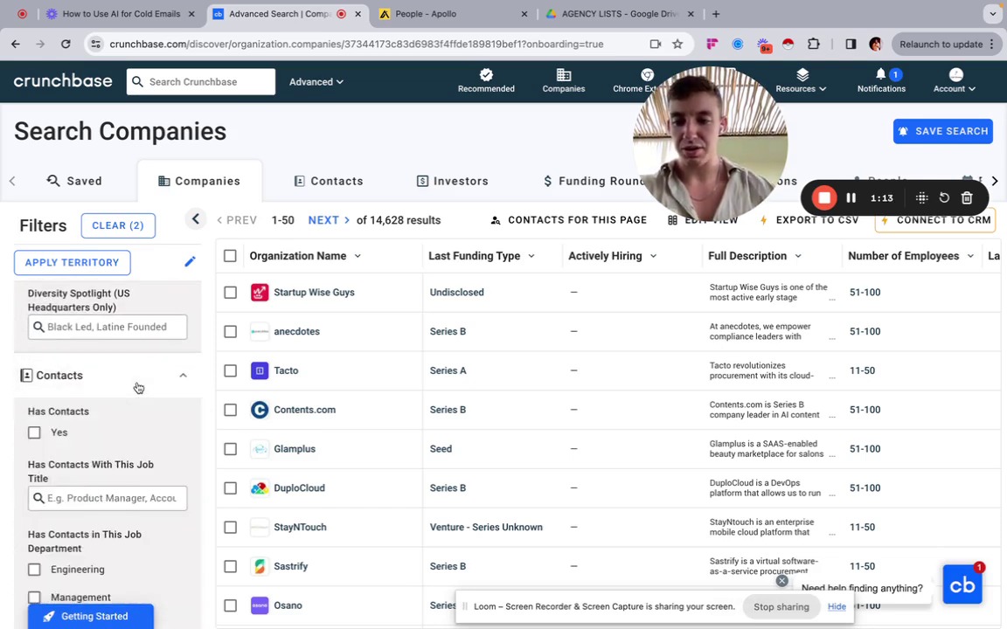
click(141, 382)
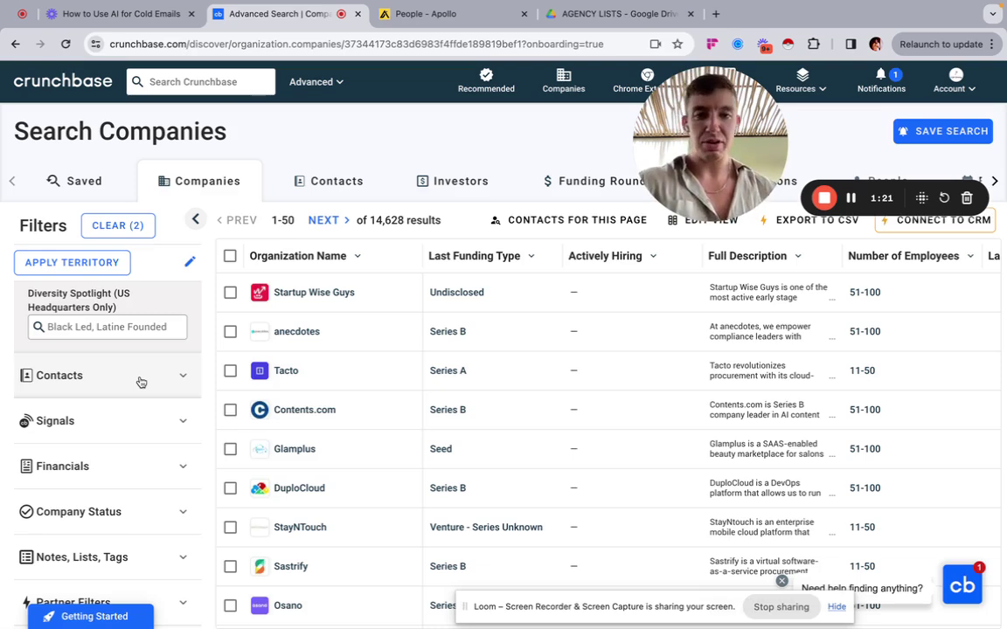
scroll(140, 382, down, 3)
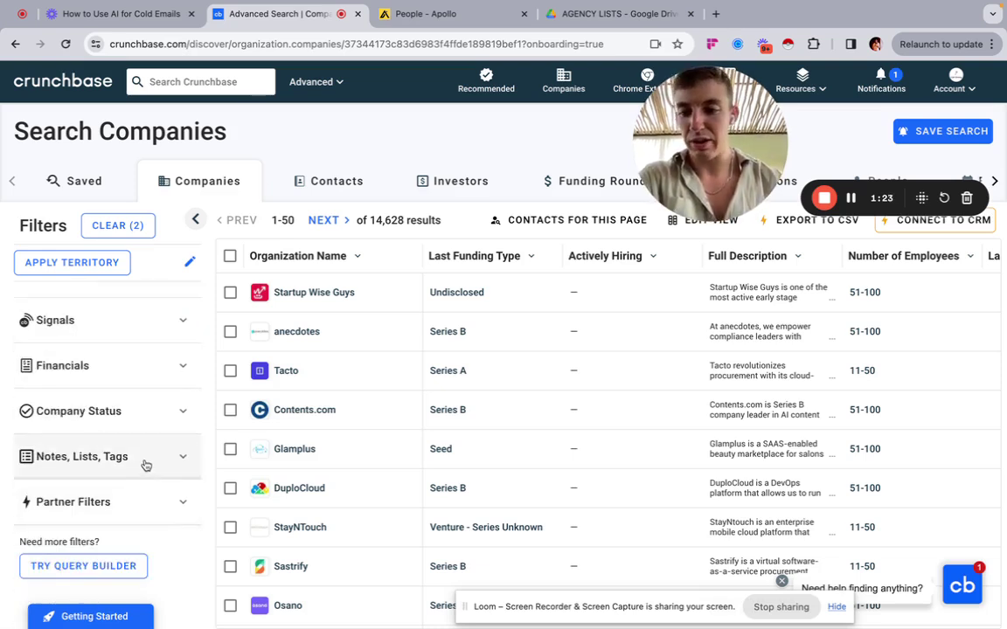
click(146, 464)
scroll(143, 437, down, 3)
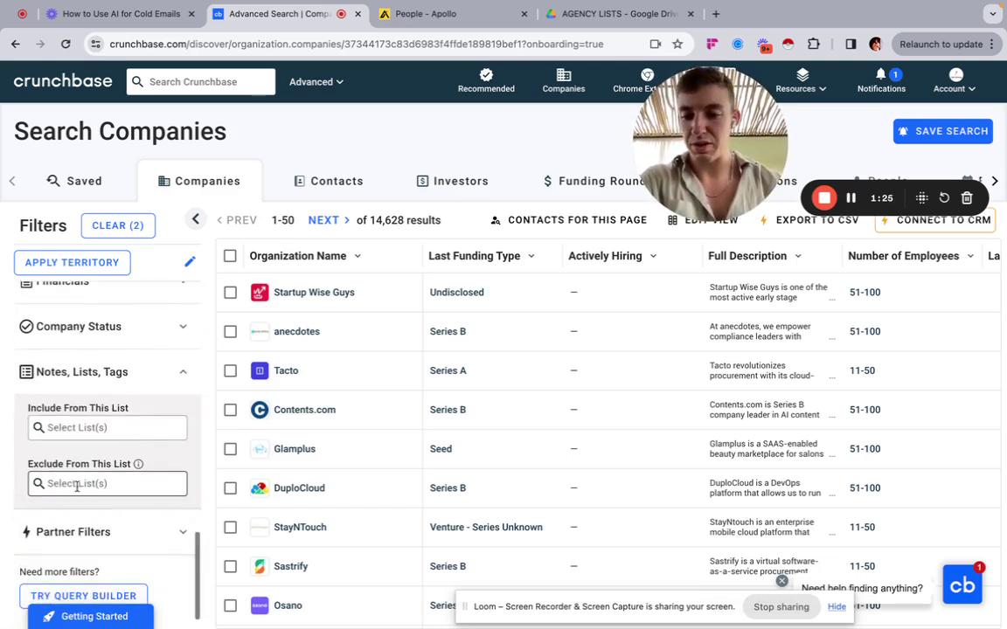
scroll(124, 365, up, 10)
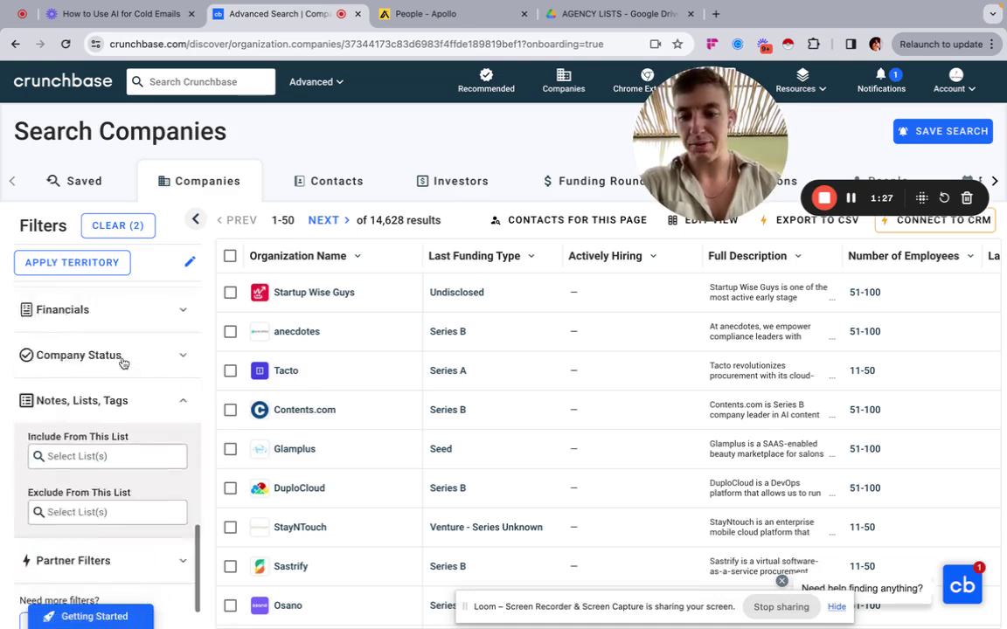
scroll(129, 472, down, 4)
scroll(131, 480, up, 4)
click(84, 418)
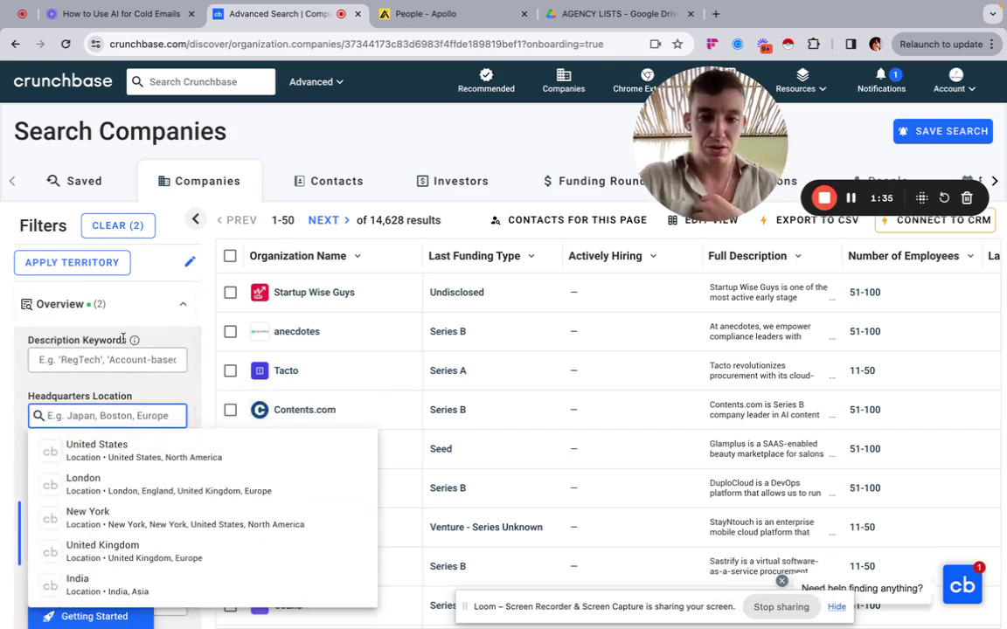
click(182, 392)
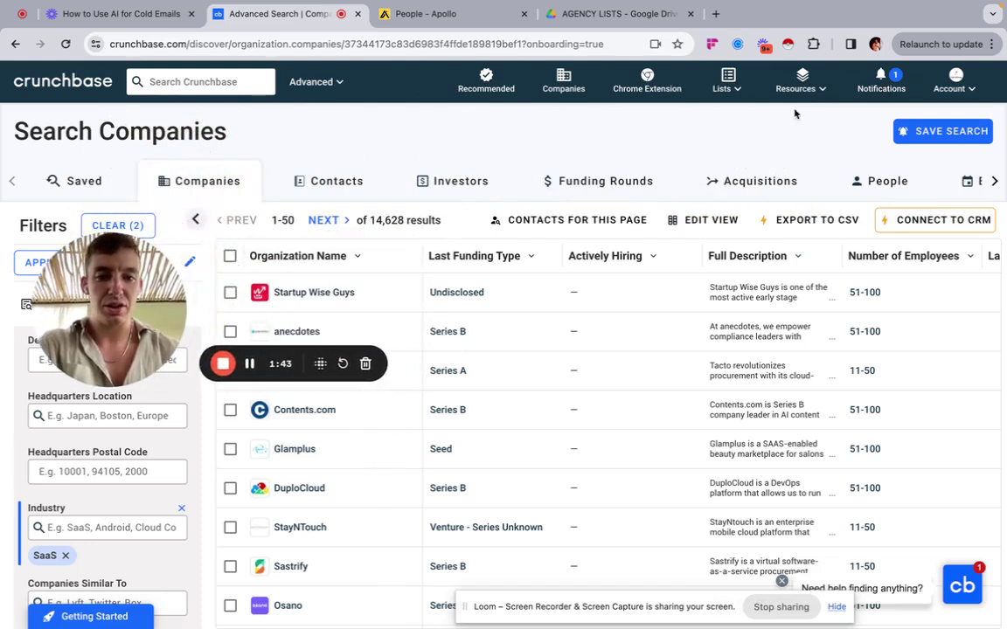
Select the first 1,000 of the 14,628 SaaS results and bring up Save to List.
click(725, 83)
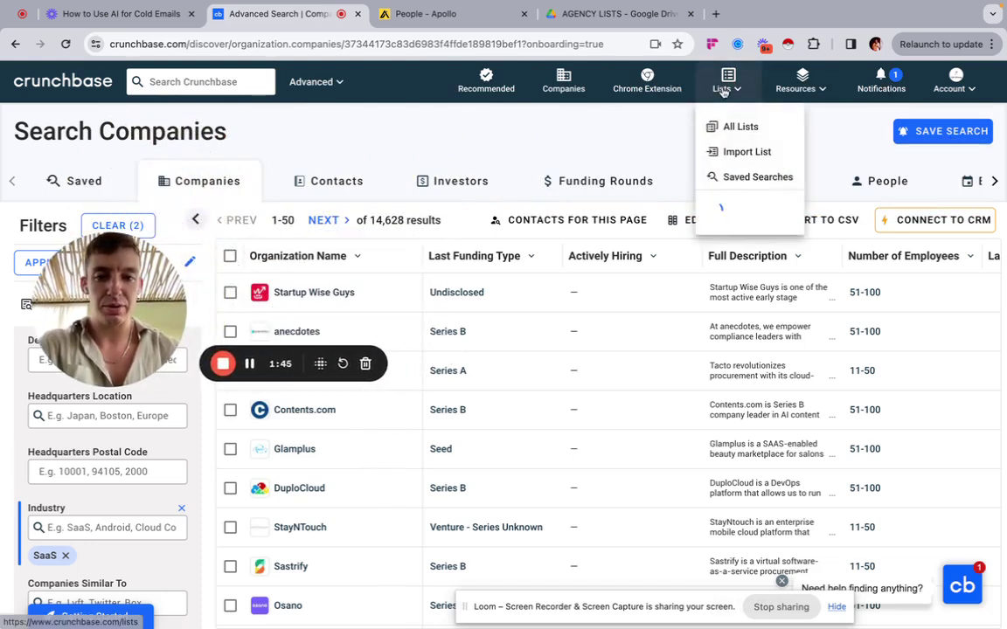
drag(252, 364, 871, 232)
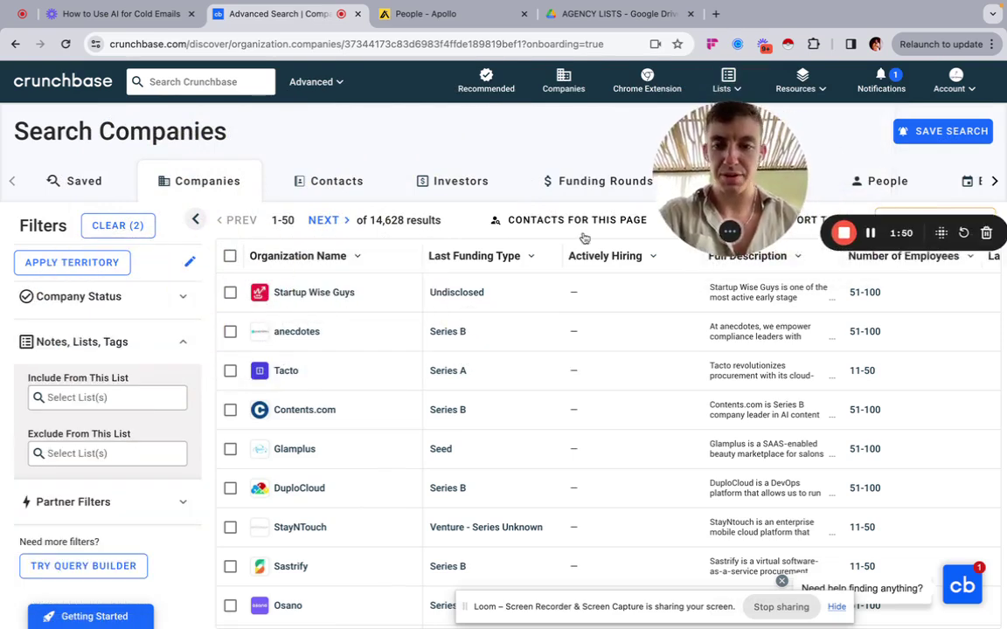
click(230, 256)
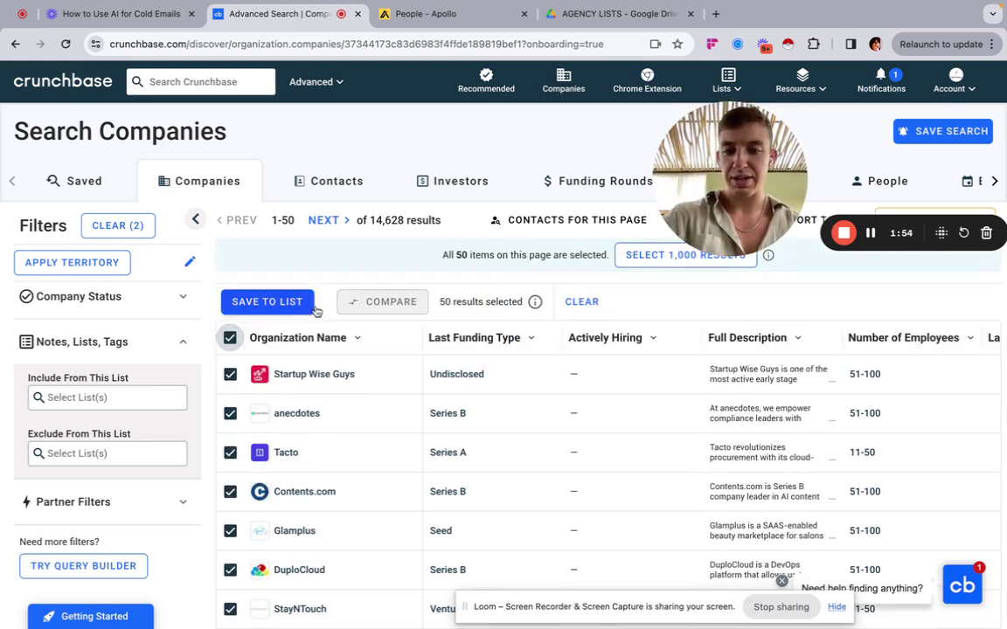
click(682, 259)
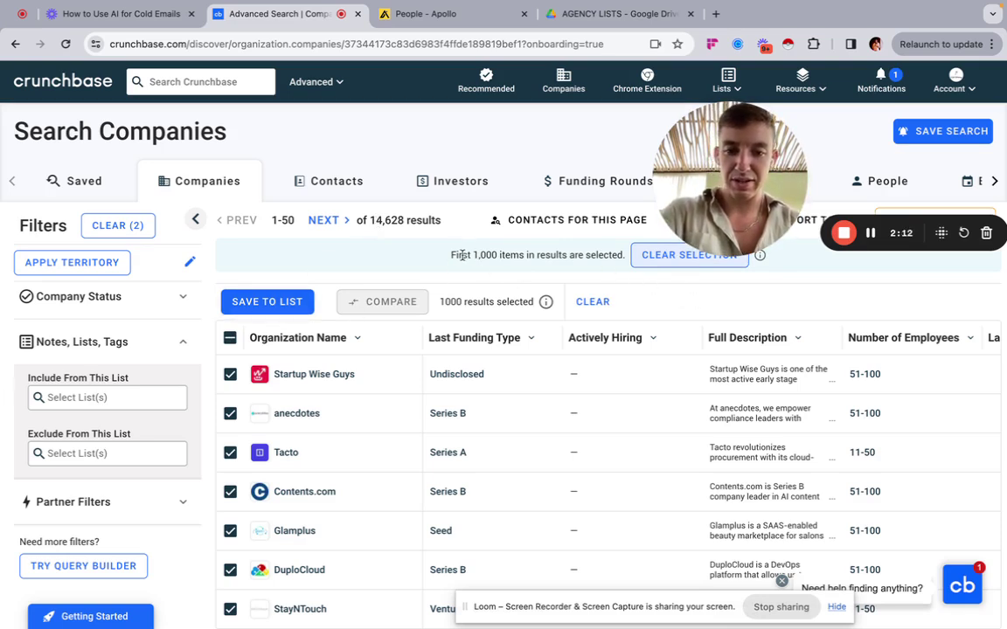
click(266, 301)
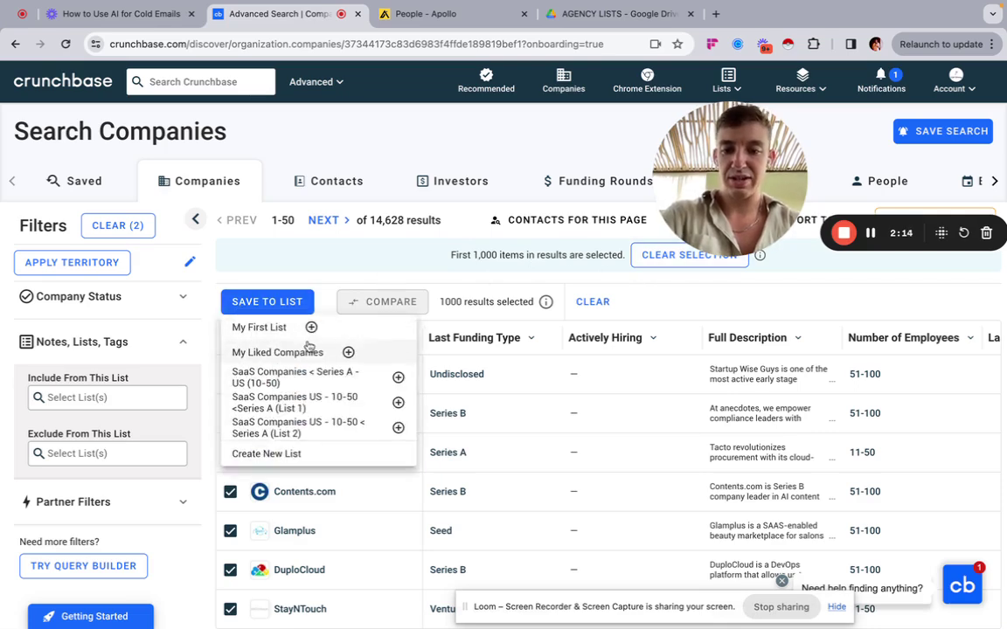
Save the first 1,000 selected companies as a new list named 'Test SaaS List A'.
click(255, 415)
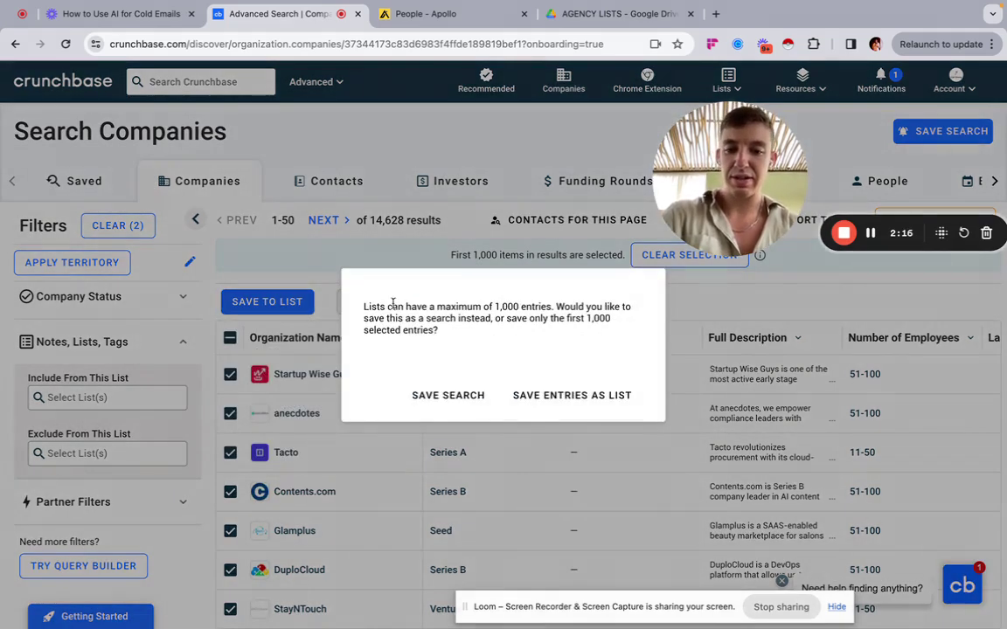
click(573, 396)
click(256, 214)
text(Test SaaS)
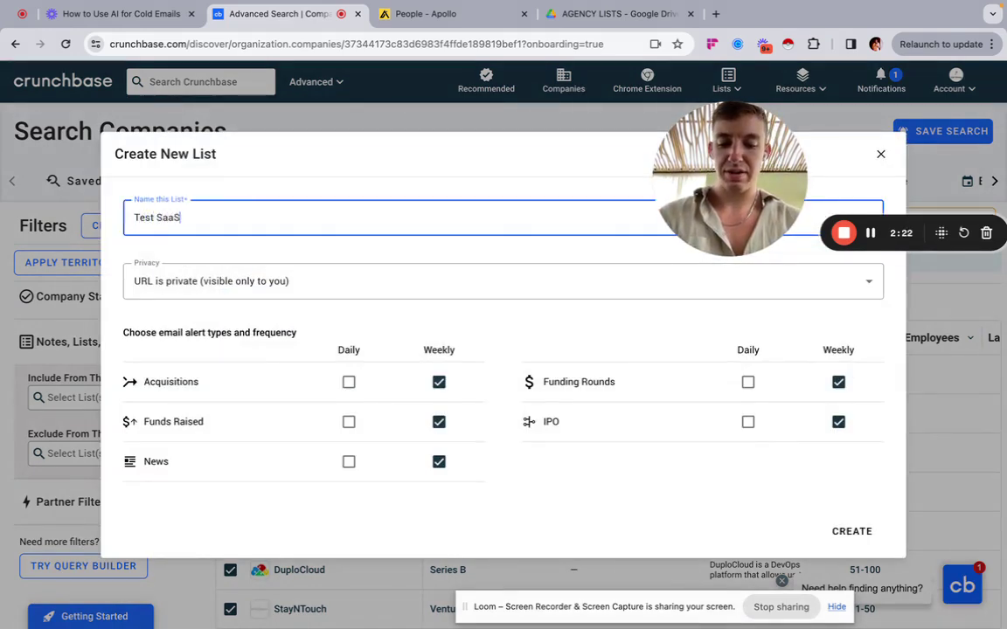
text( List A)
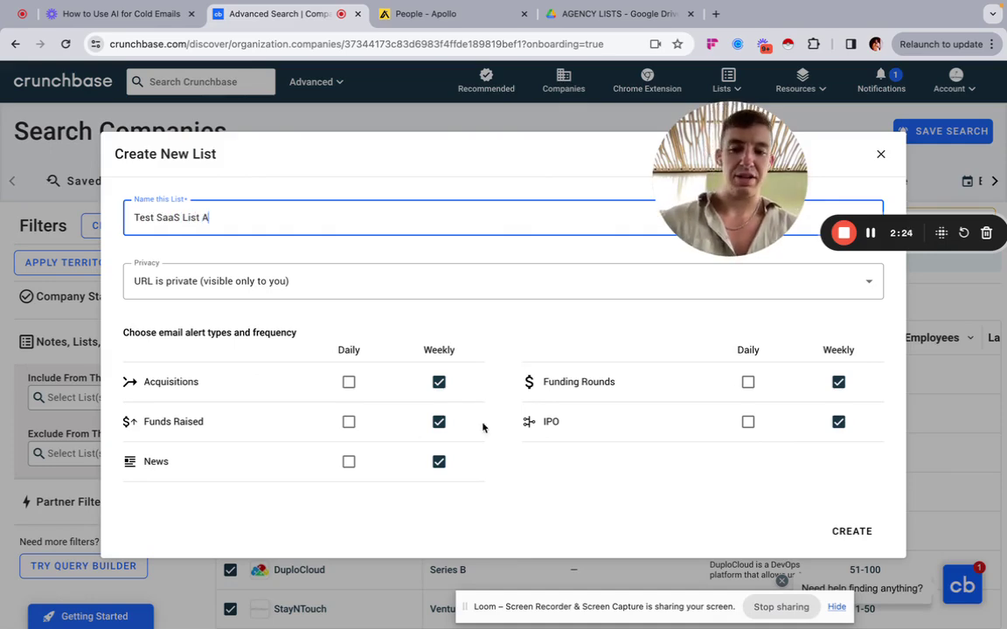
click(839, 531)
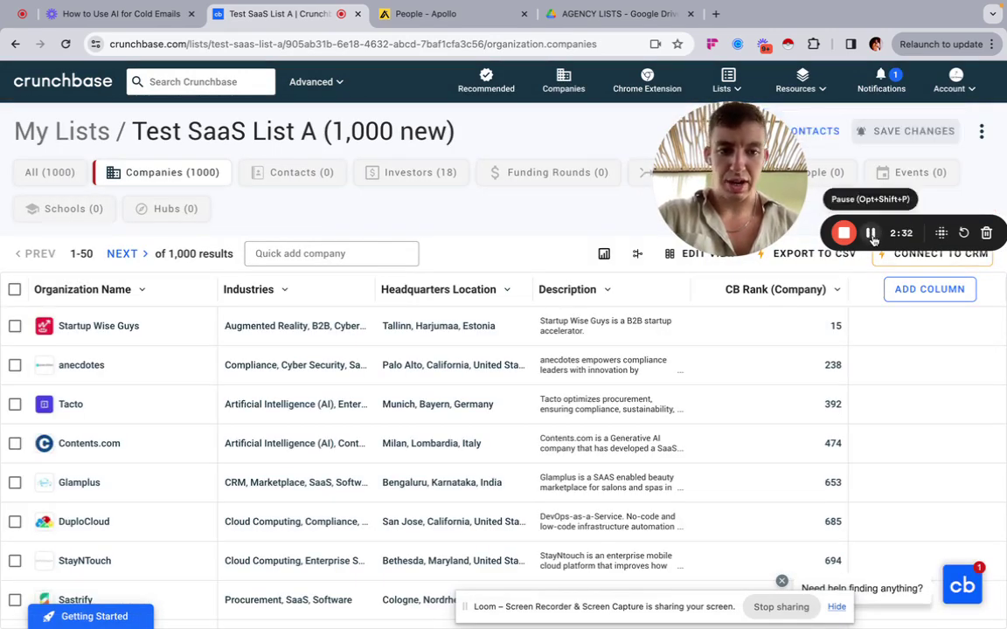
Exclude Test SaaS List A under Notes, Lists, Tags and select all companies on the page.
scroll(240, 212, left, 5)
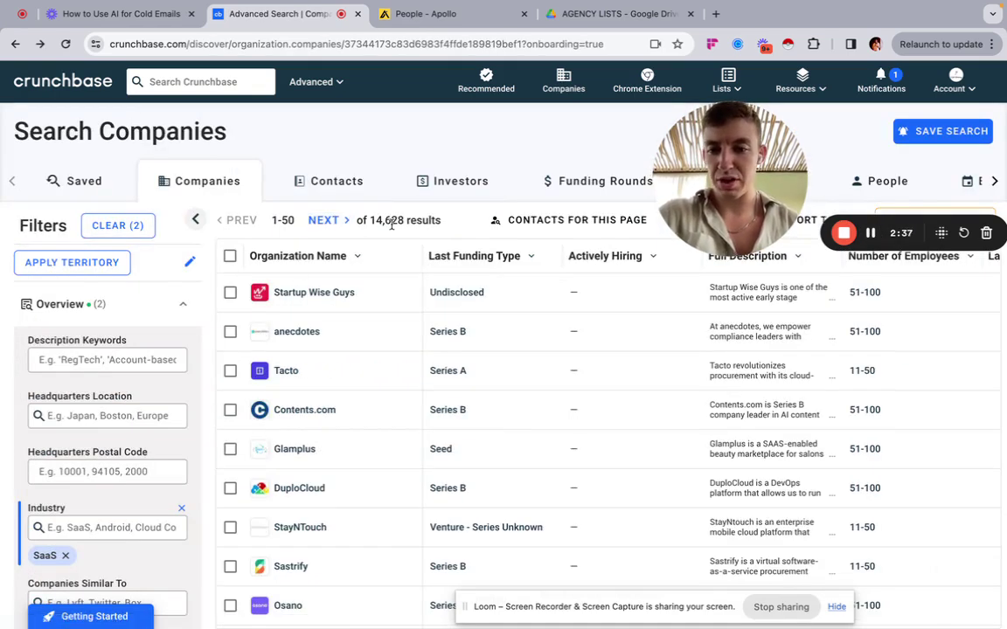
scroll(124, 419, down, 1)
scroll(124, 420, up, 1)
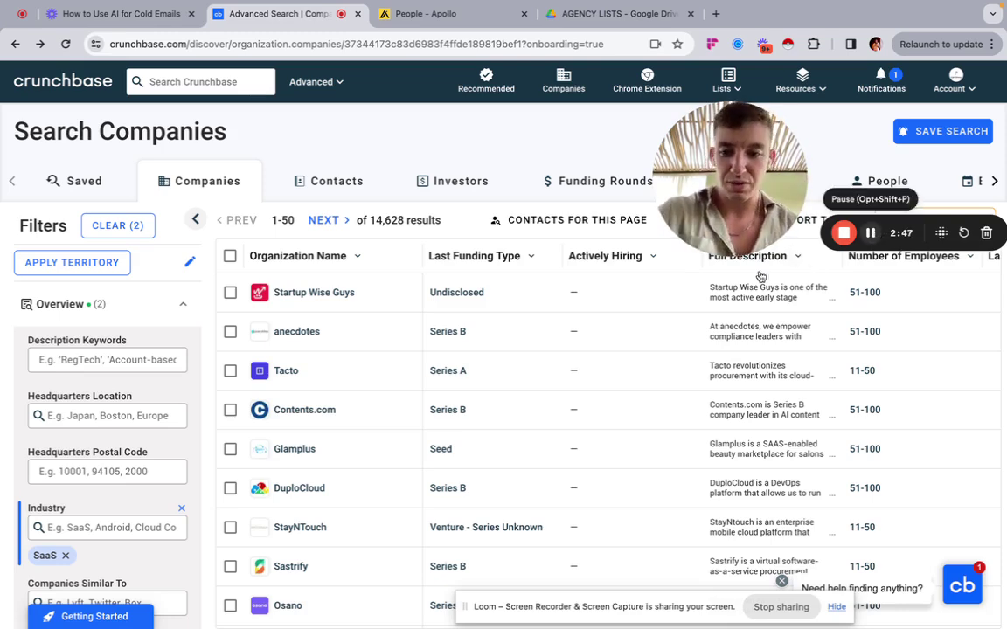
scroll(83, 463, down, 15)
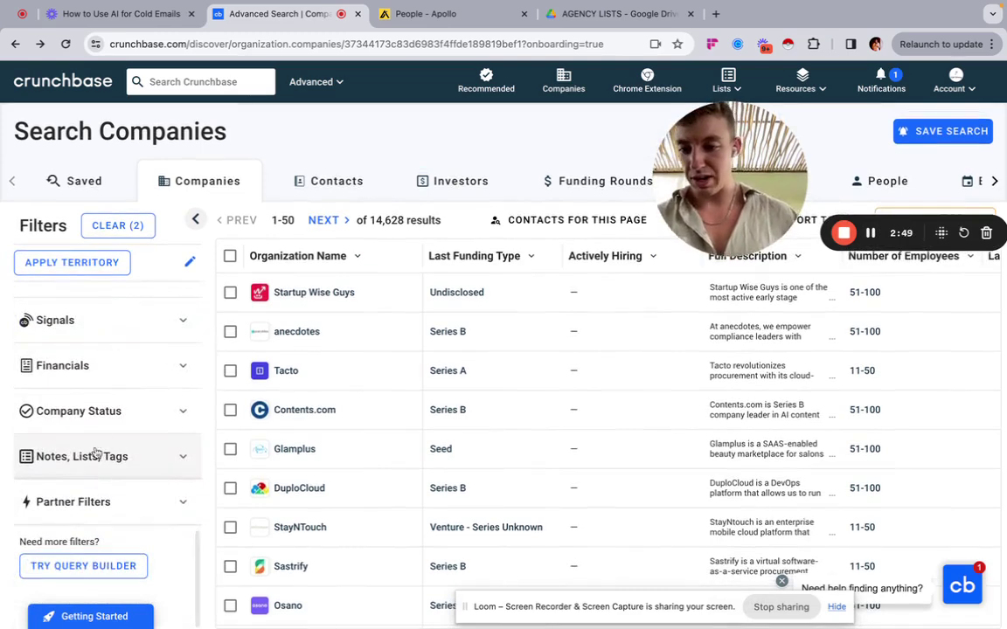
click(101, 458)
scroll(105, 463, down, 3)
click(78, 453)
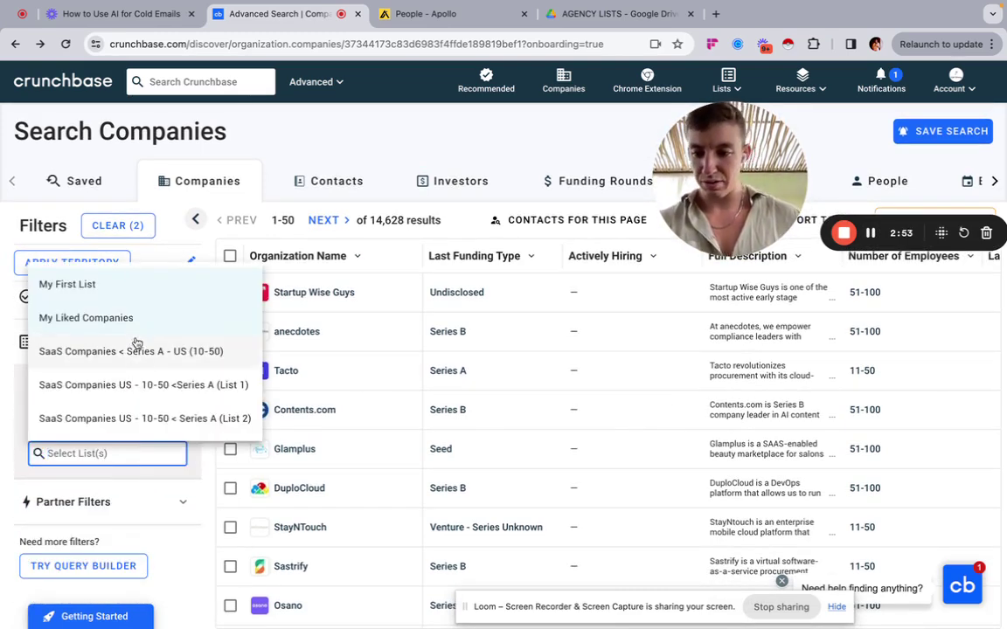
scroll(176, 354, down, 2)
click(137, 422)
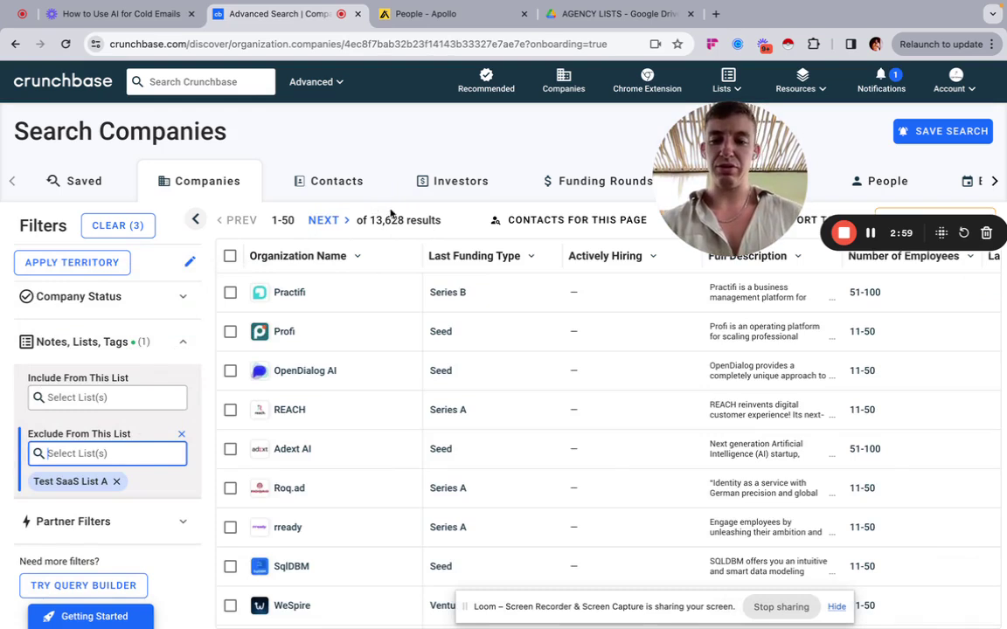
click(230, 255)
Create a new list named 'SaaS test B' from the 50 selected companies.
click(271, 301)
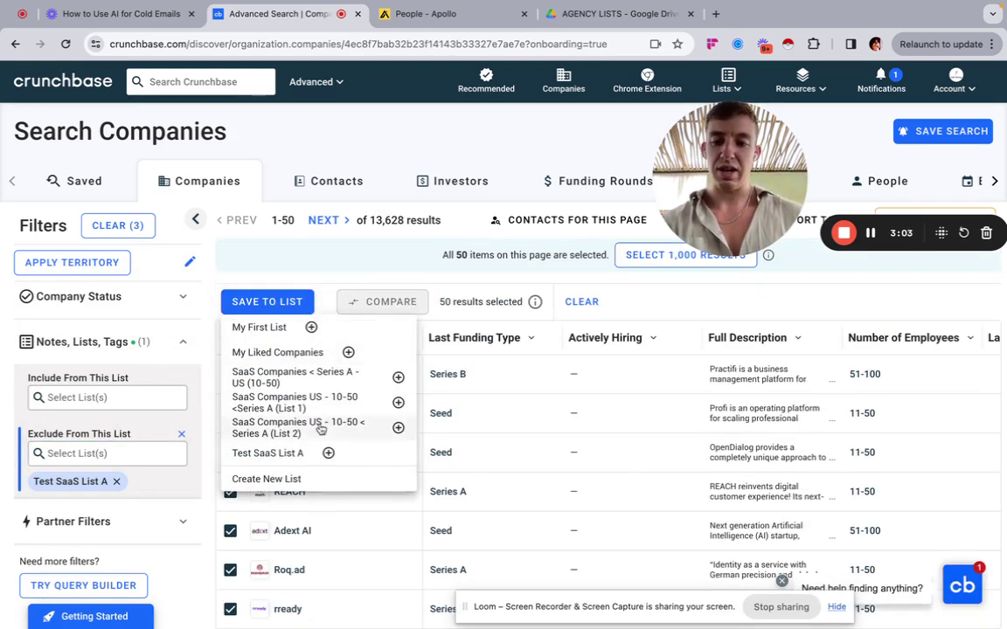
click(308, 479)
click(259, 229)
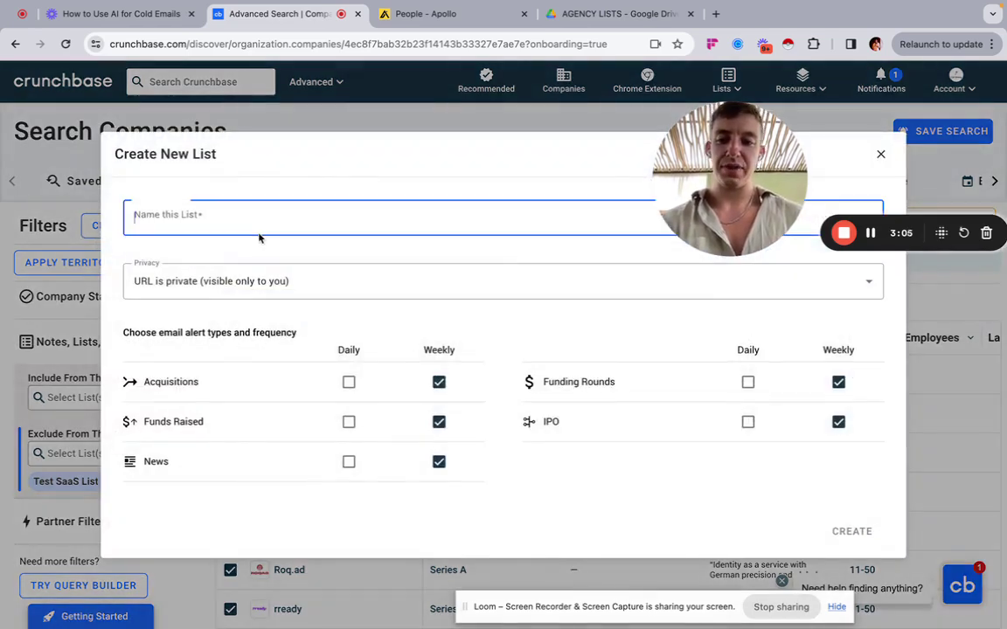
text(SaaS test B)
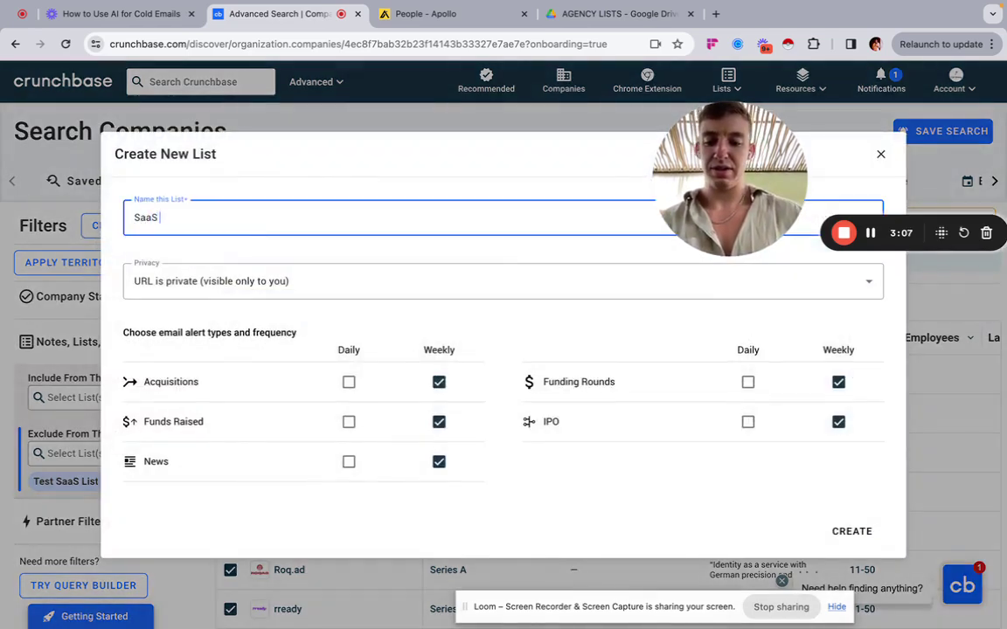
click(856, 533)
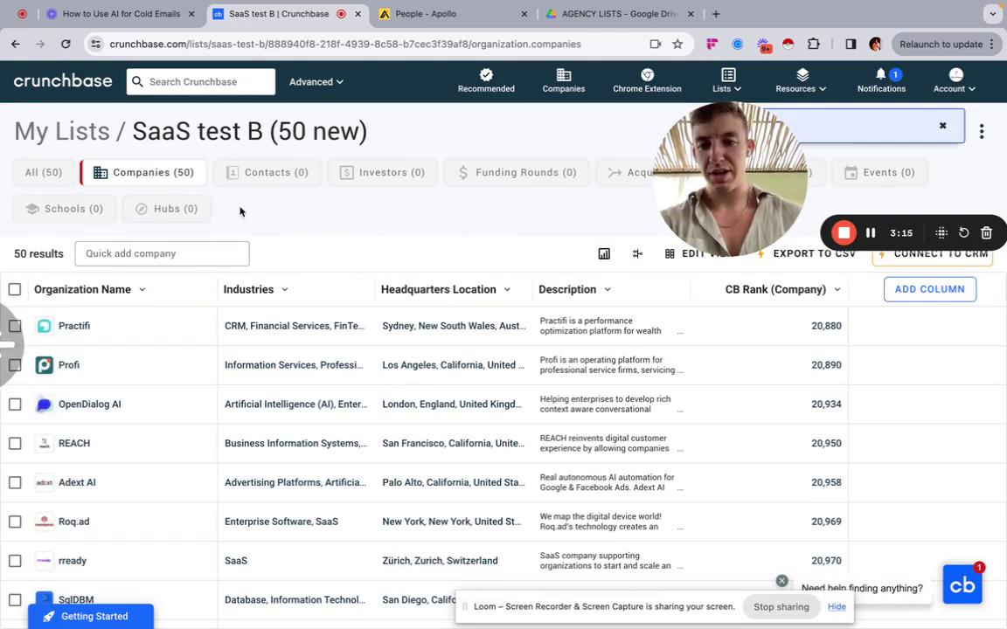
Back in the company search, exclude SaaS test B companies from the results.
key(super+Left)
scroll(166, 542, down, 1)
scroll(165, 559, down, 5)
click(87, 433)
text(test)
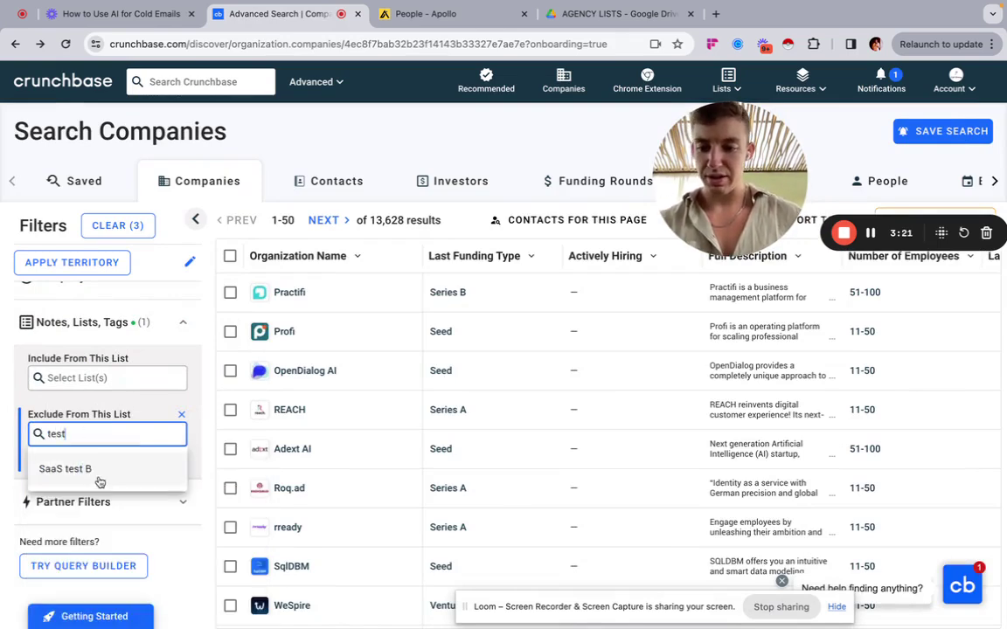
click(97, 475)
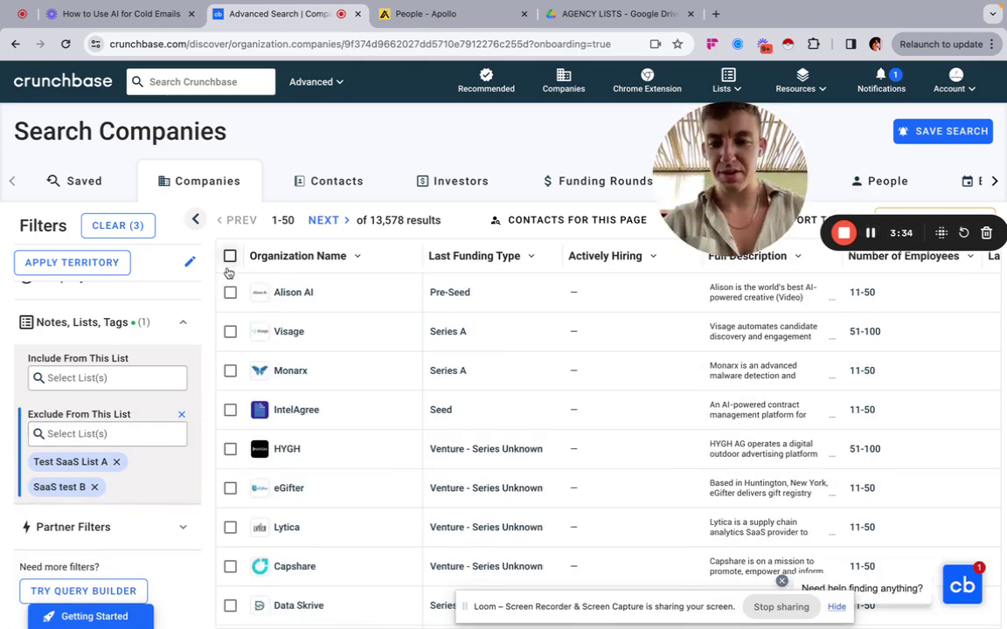
Select the first 1,000 remaining results and add them to SaaS test B.
click(230, 256)
click(649, 260)
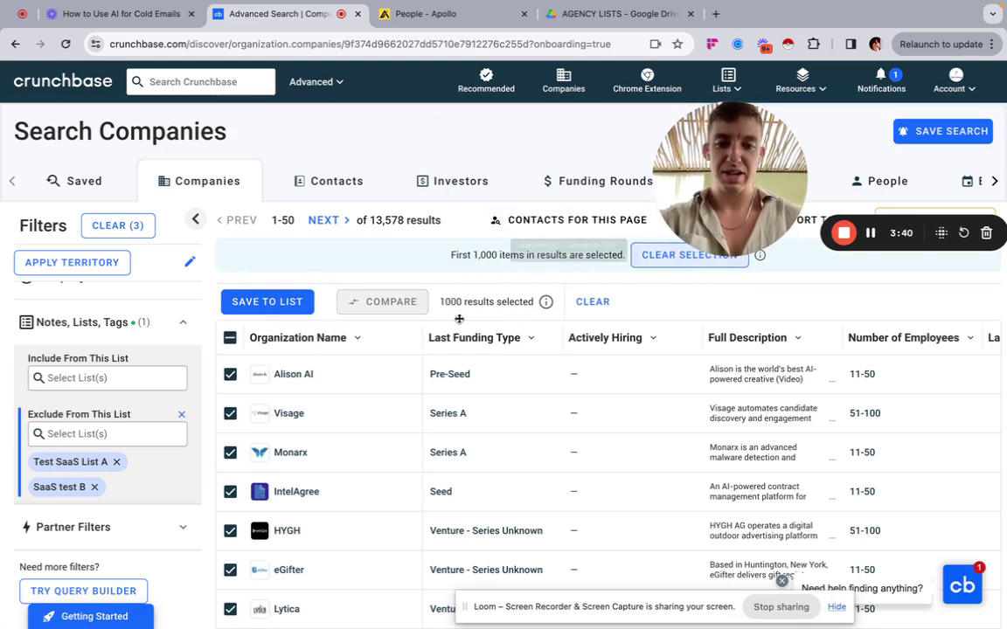
click(270, 302)
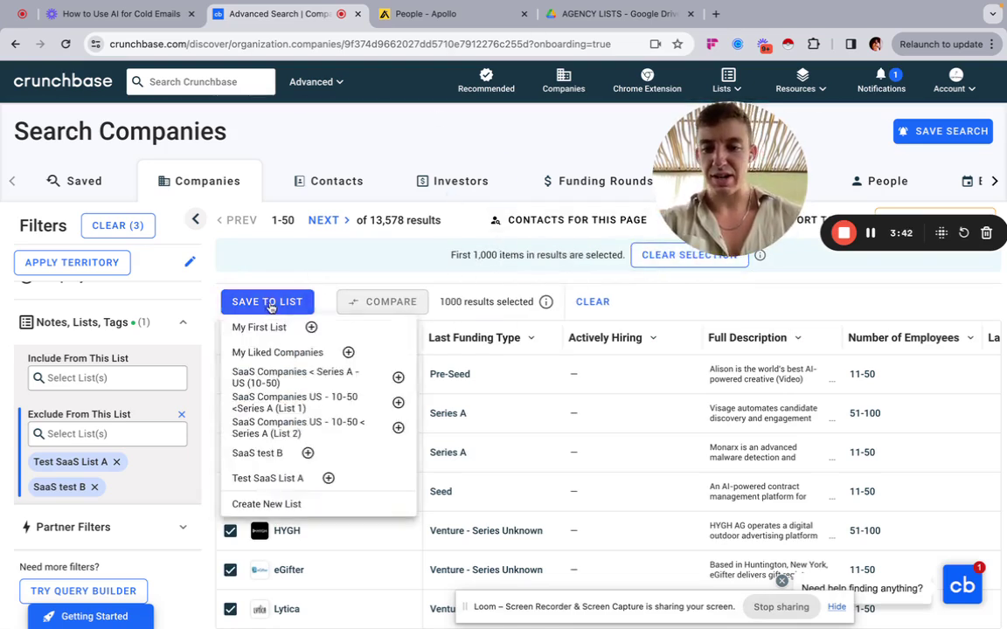
click(303, 453)
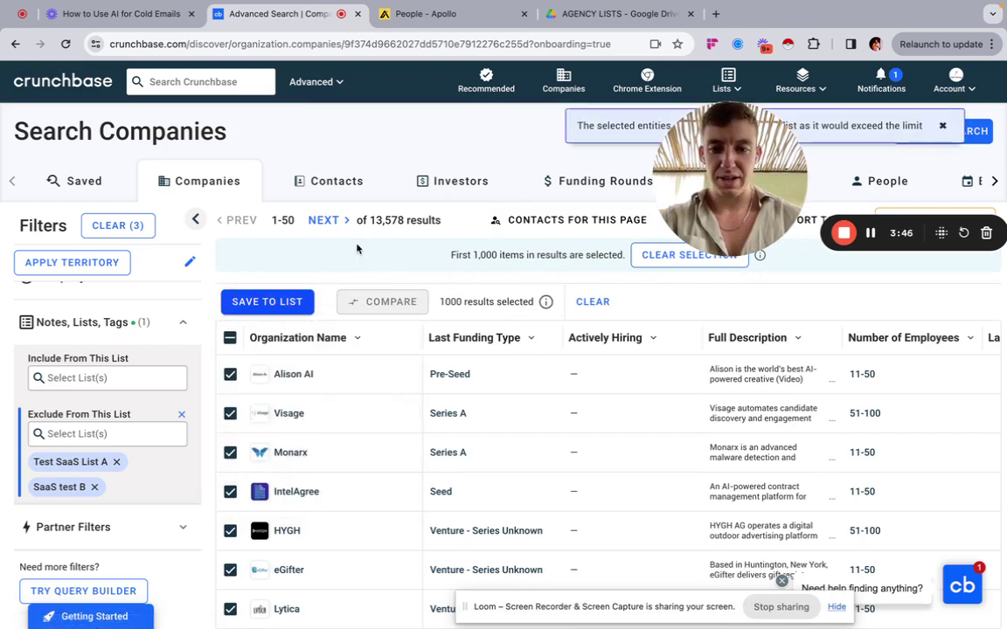
Save the first 1,000 entries as a new list named 'SaaS test C'.
click(305, 302)
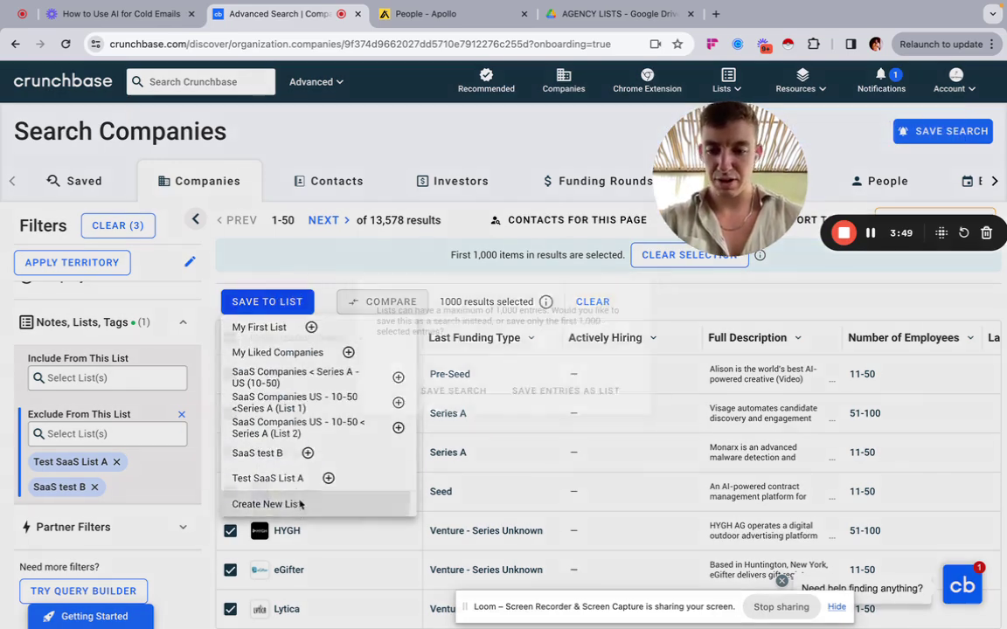
click(299, 503)
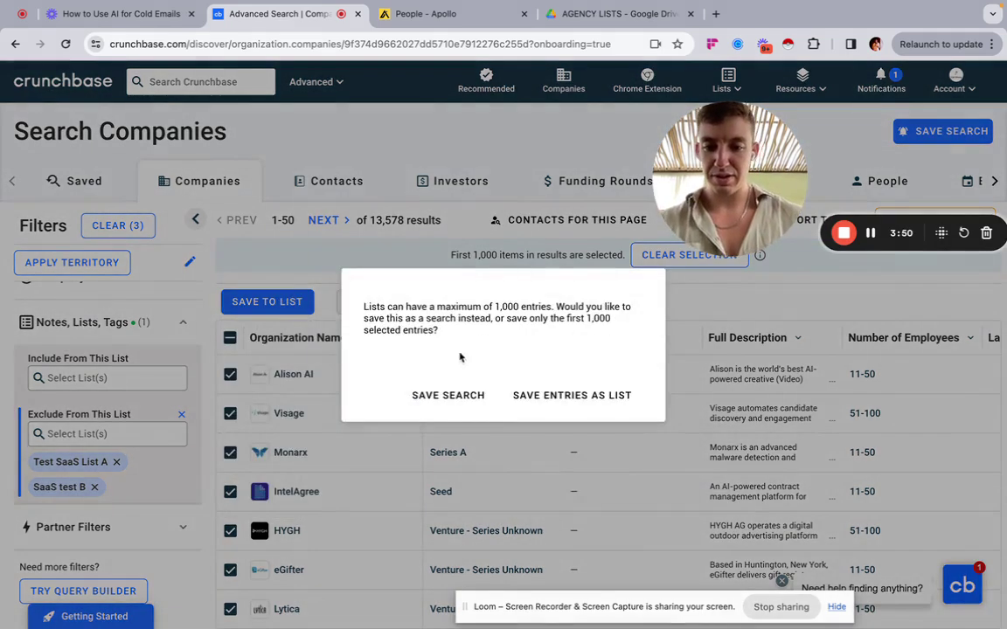
click(572, 395)
click(167, 217)
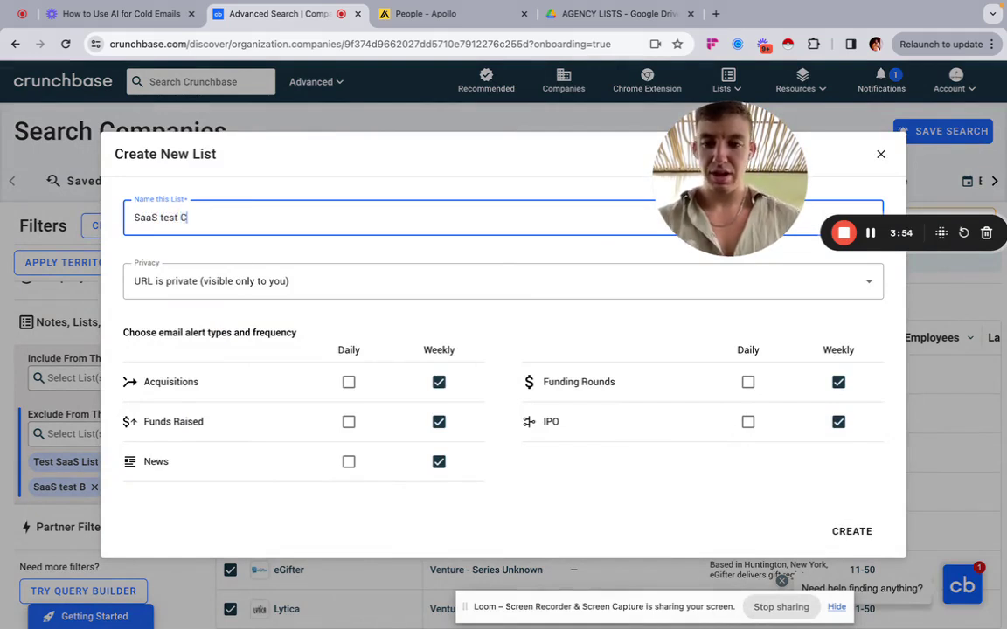
click(852, 530)
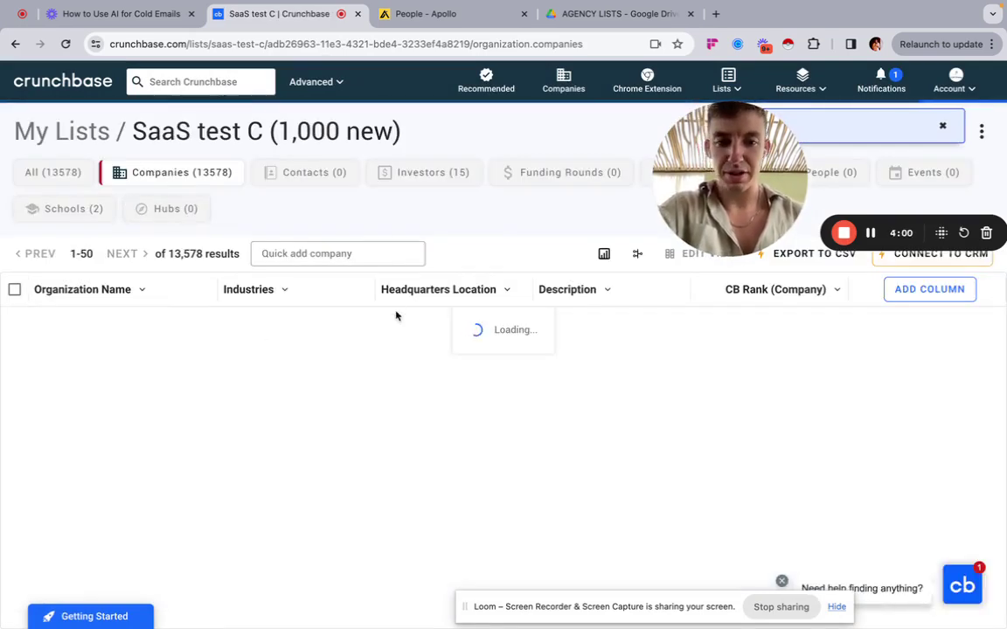
Back in the search, exclude SaaS test C companies, leaving 12,578 results.
key(super+Left)
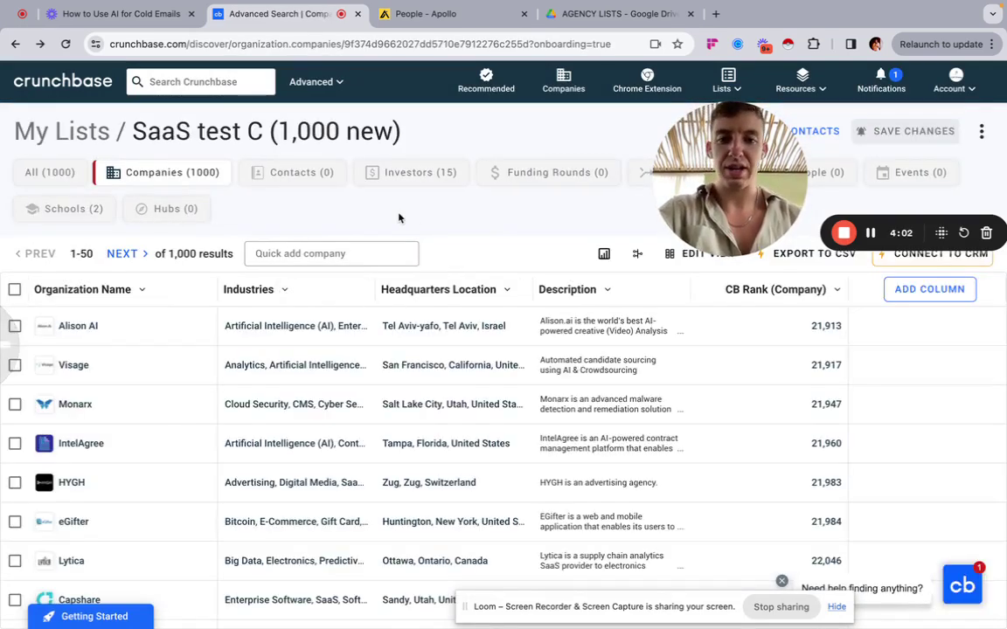
scroll(86, 506, down, 3)
scroll(87, 507, down, 5)
click(105, 408)
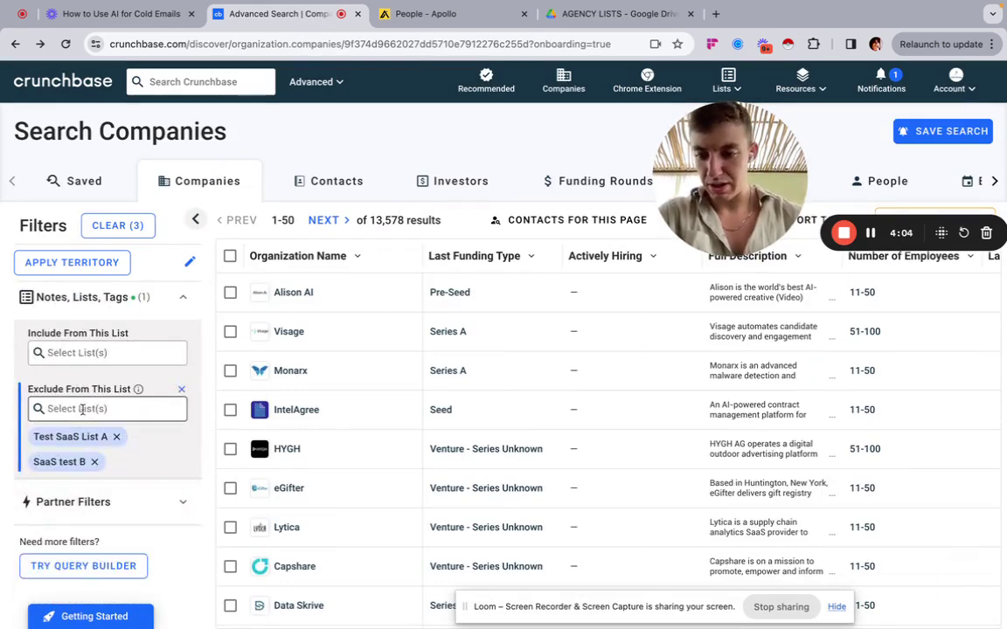
text(test)
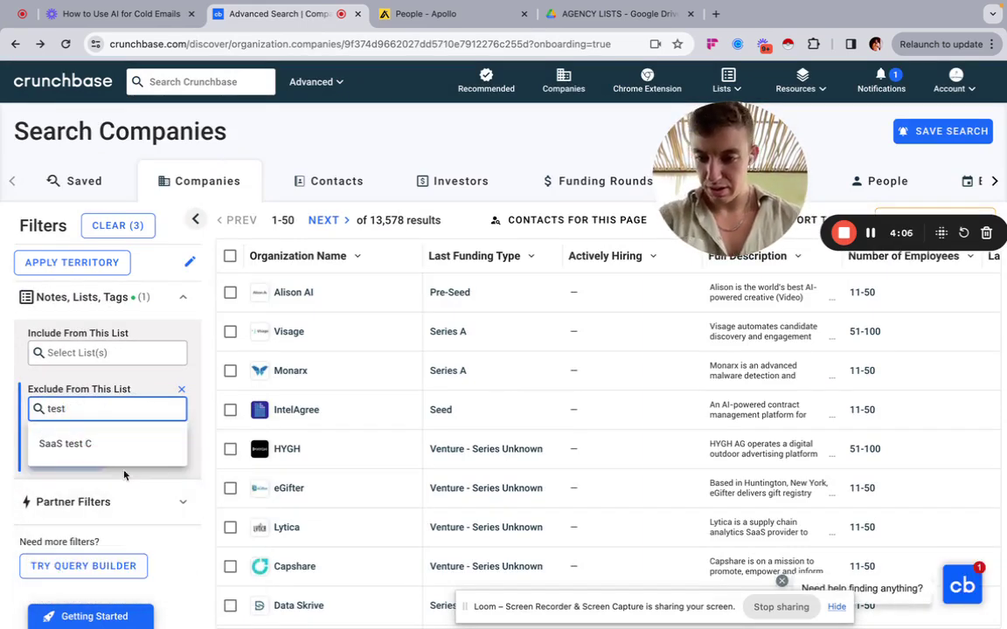
click(123, 448)
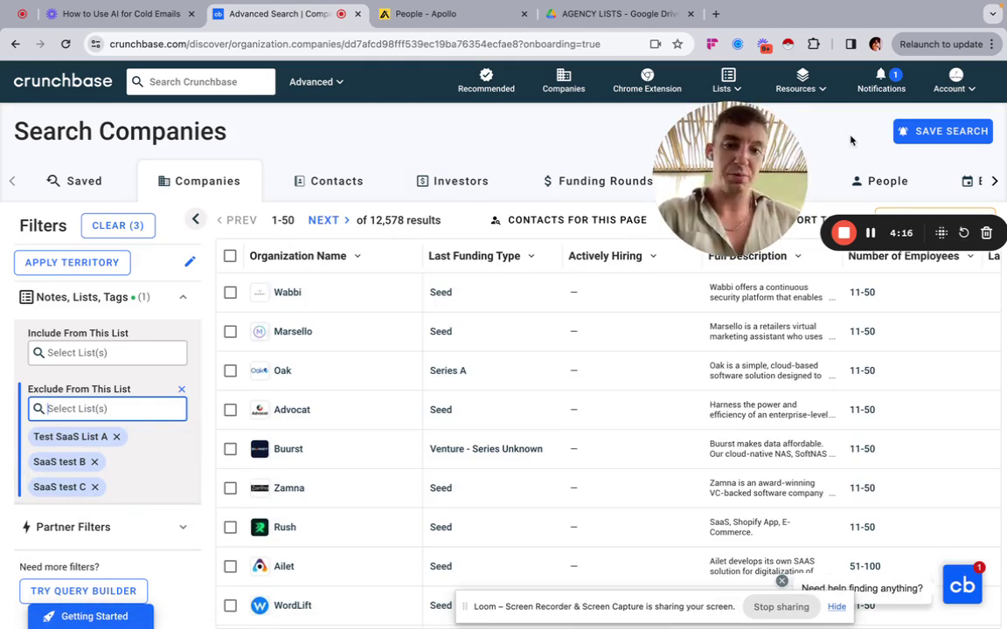
drag(653, 156, 368, 488)
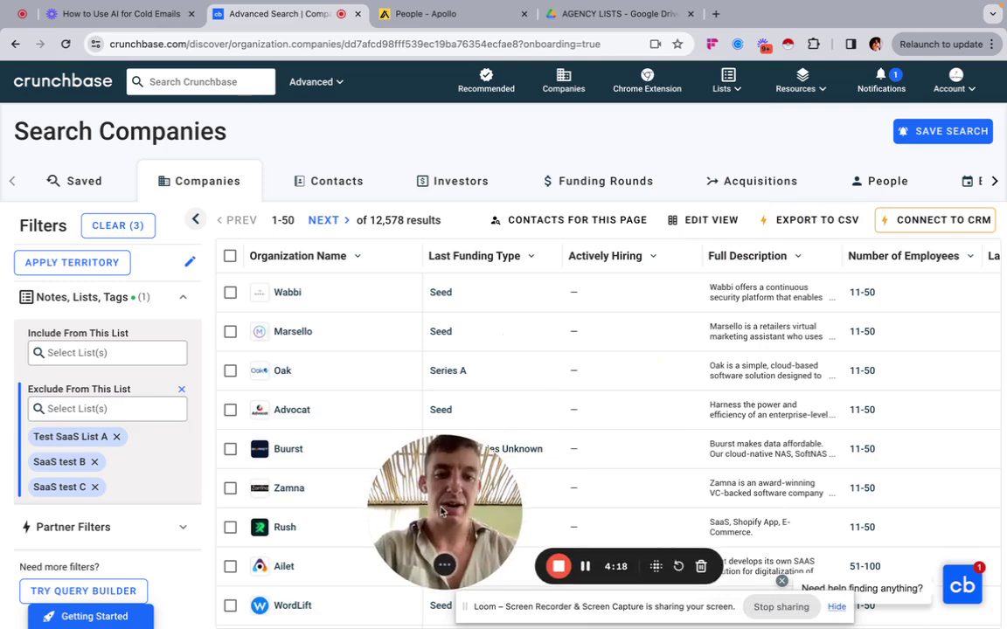
Attempt a CSV export of the search results and dismiss the upgrade prompt.
click(811, 222)
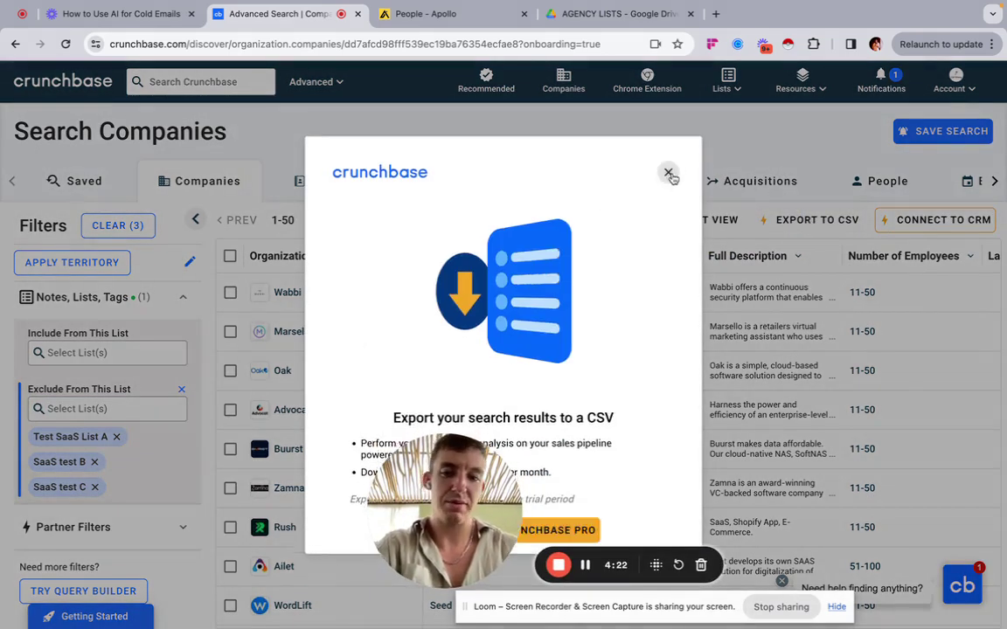
click(667, 177)
drag(448, 534, 85, 206)
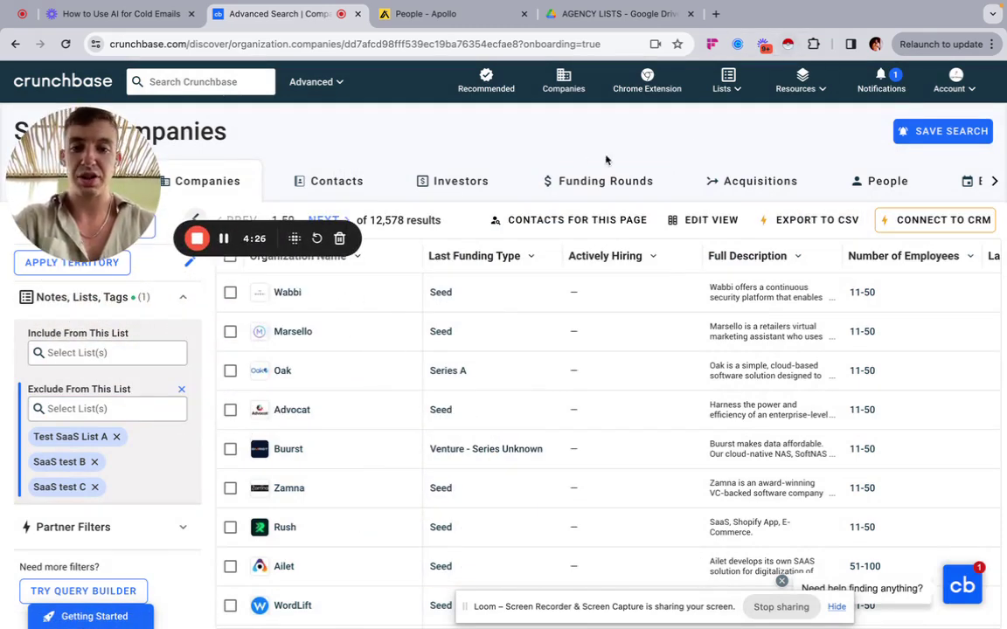
Open Test SaaS List A from the saved lists overview.
click(721, 91)
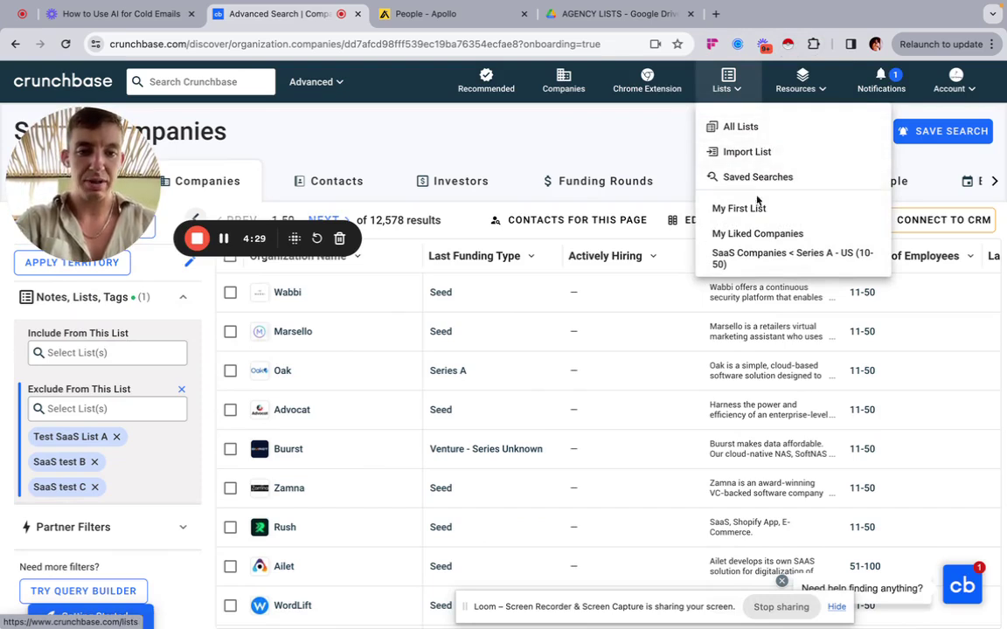
click(743, 127)
drag(87, 179, 475, 182)
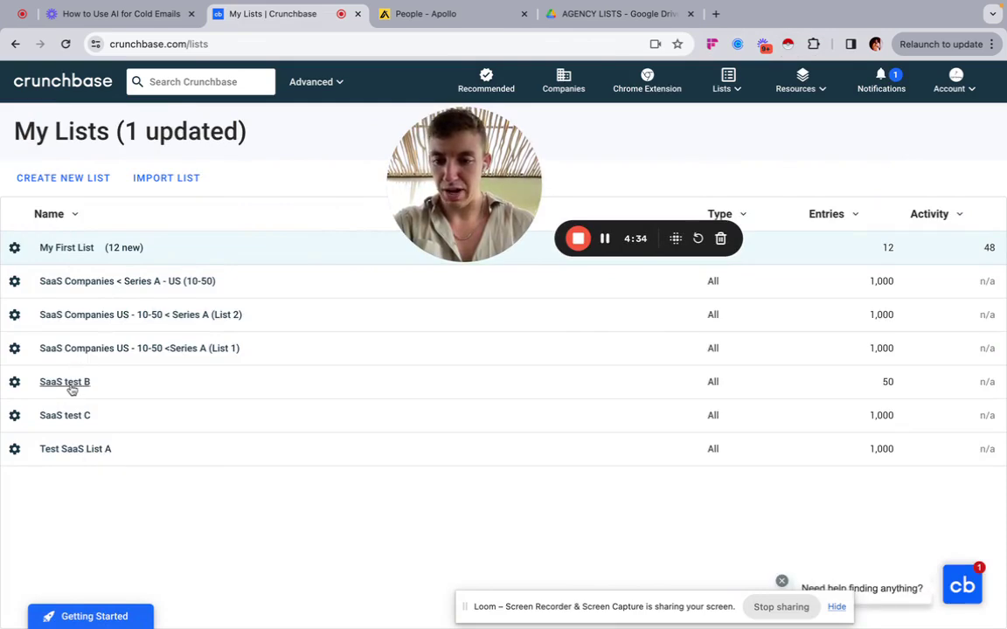
click(77, 448)
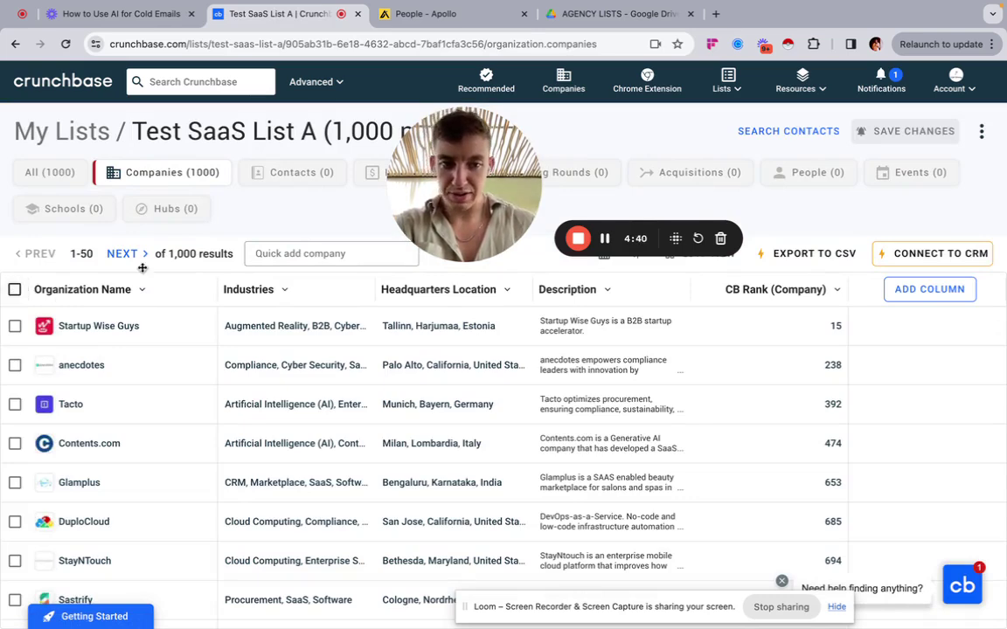
Add Website and LinkedIn columns to the list table and apply the changes.
click(929, 289)
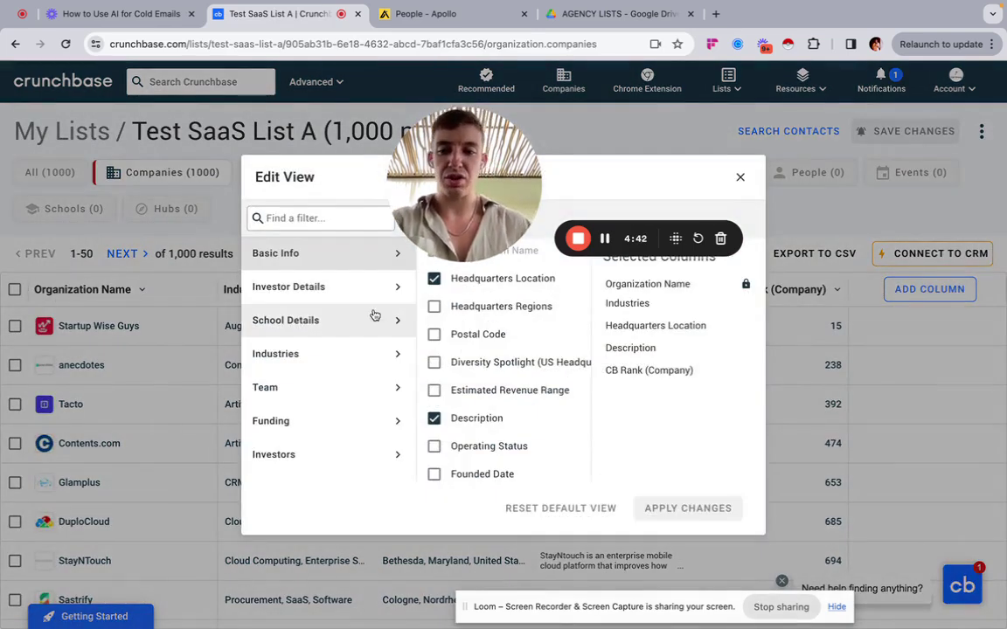
scroll(493, 427, down, 5)
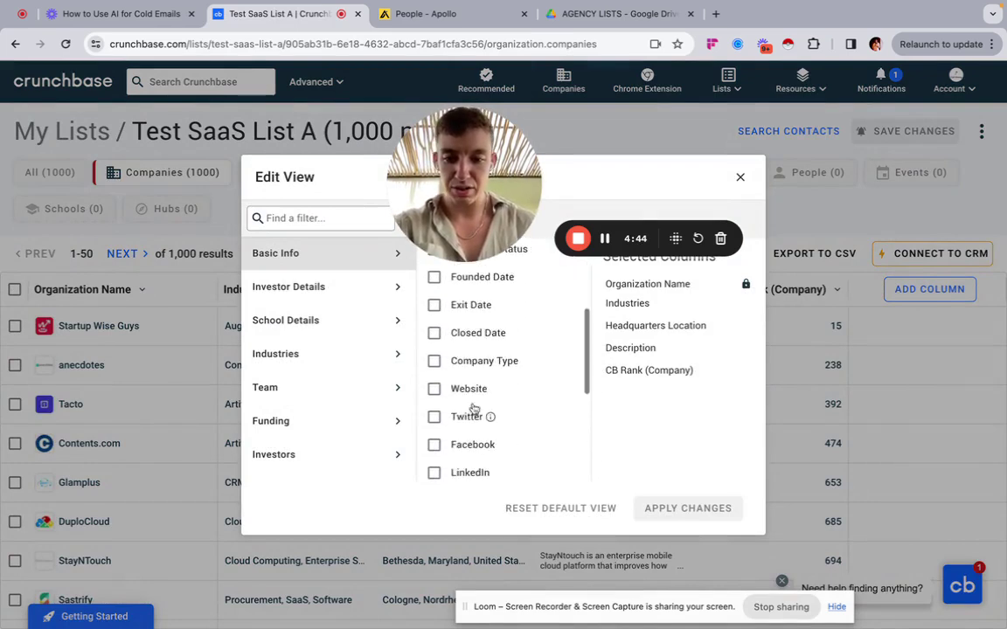
click(435, 389)
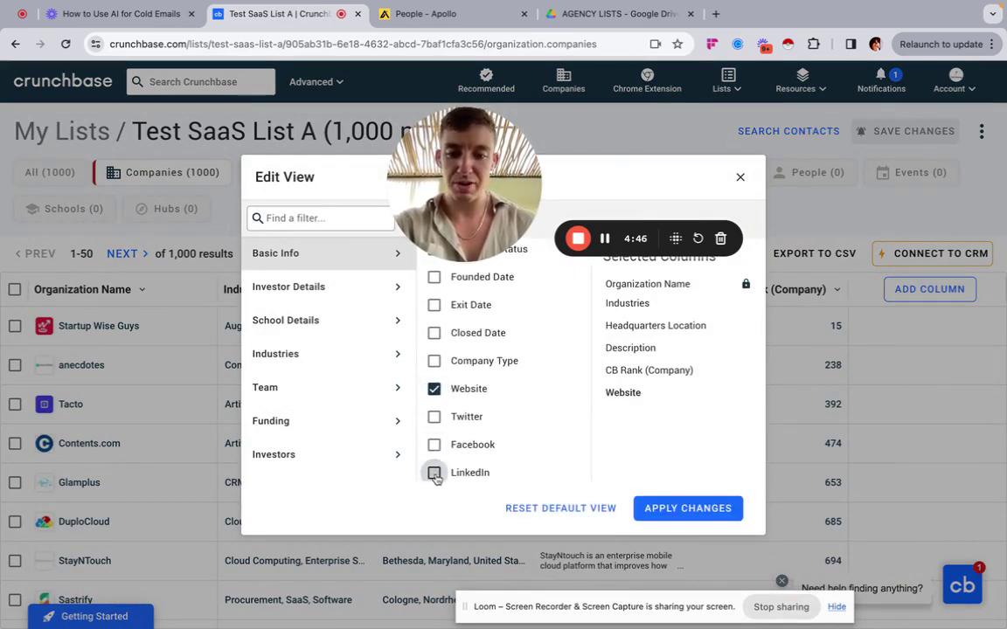
scroll(549, 367, down, 2)
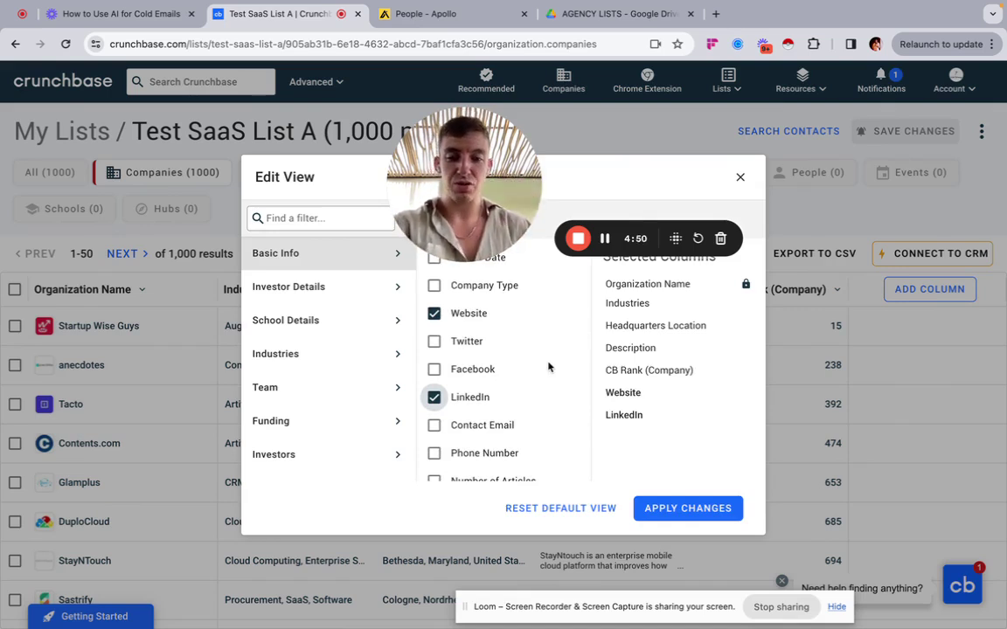
scroll(549, 367, down, 1)
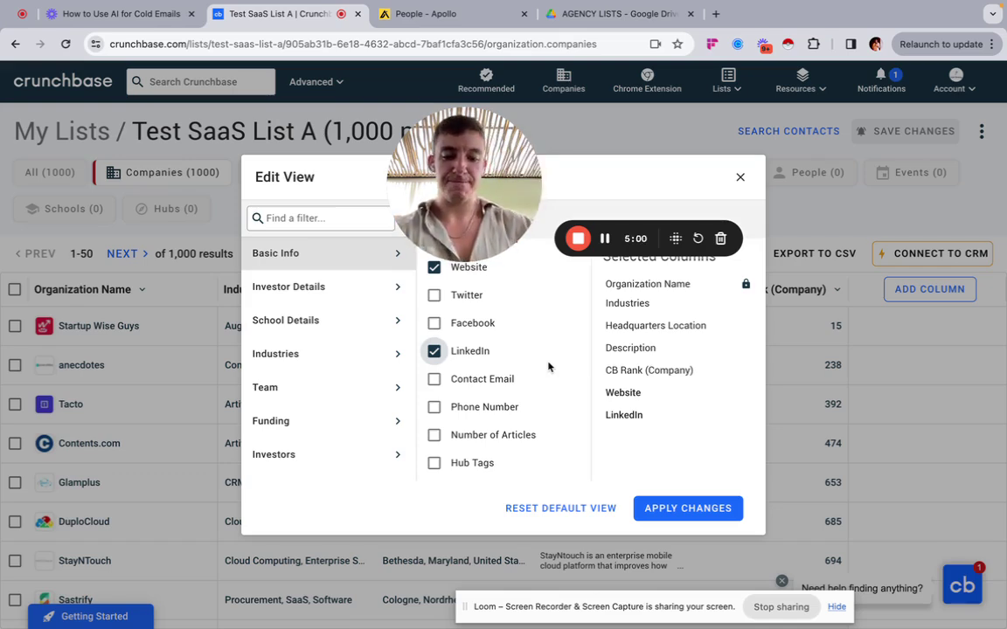
scroll(542, 376, up, 5)
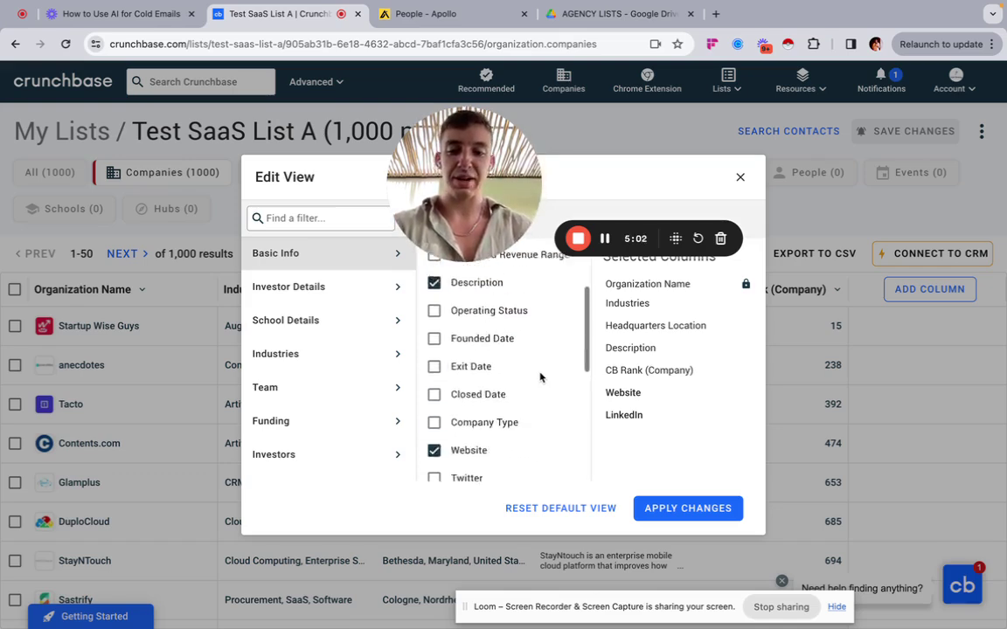
click(688, 509)
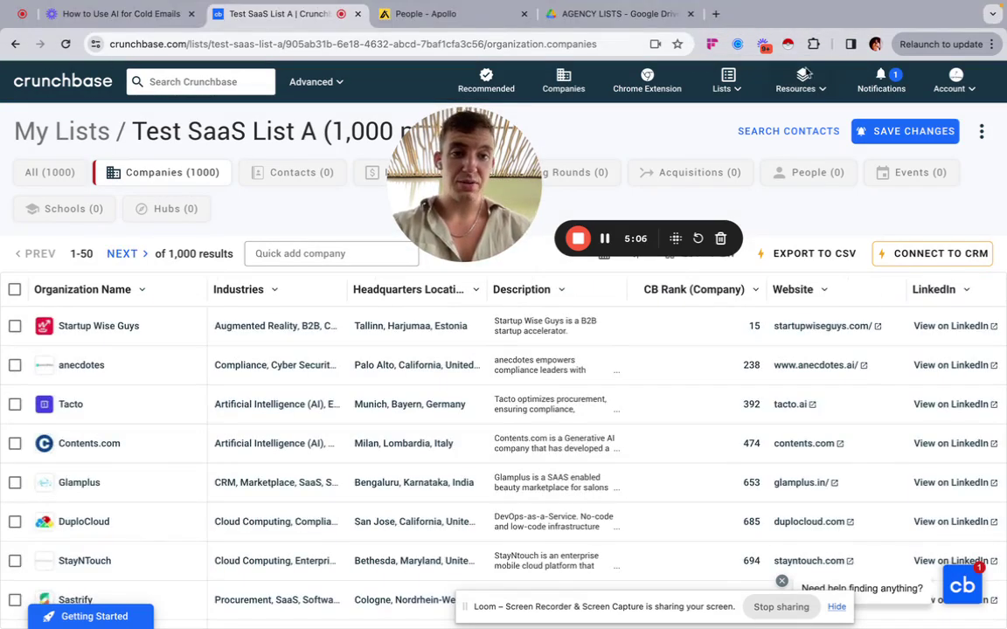
click(787, 46)
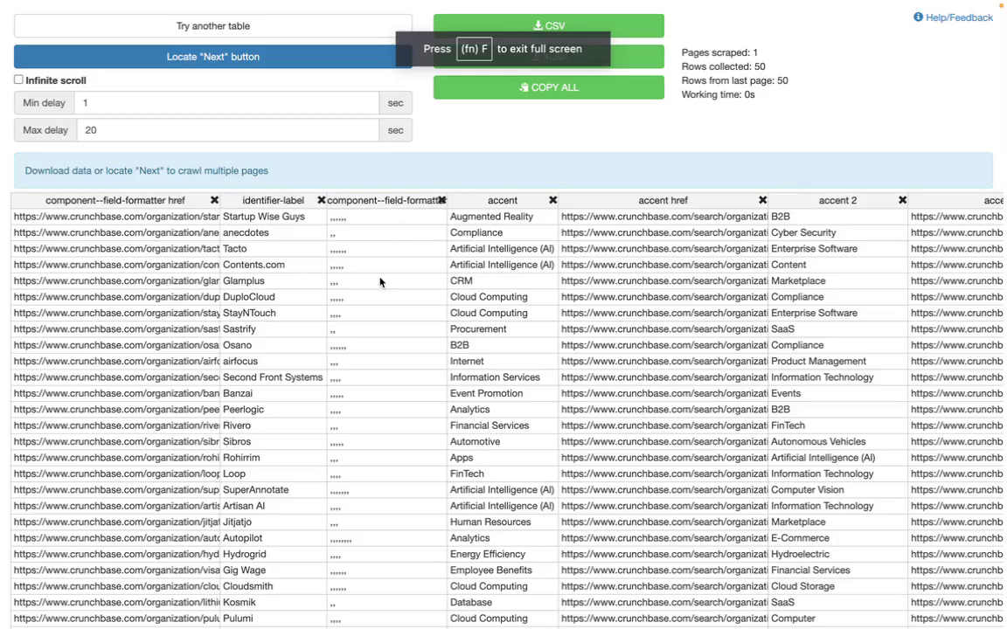
Set Crunchbase's NEXT link as the pagination button and crawl 8 pages of Test SaaS List A, stopping at 400 rows.
click(228, 58)
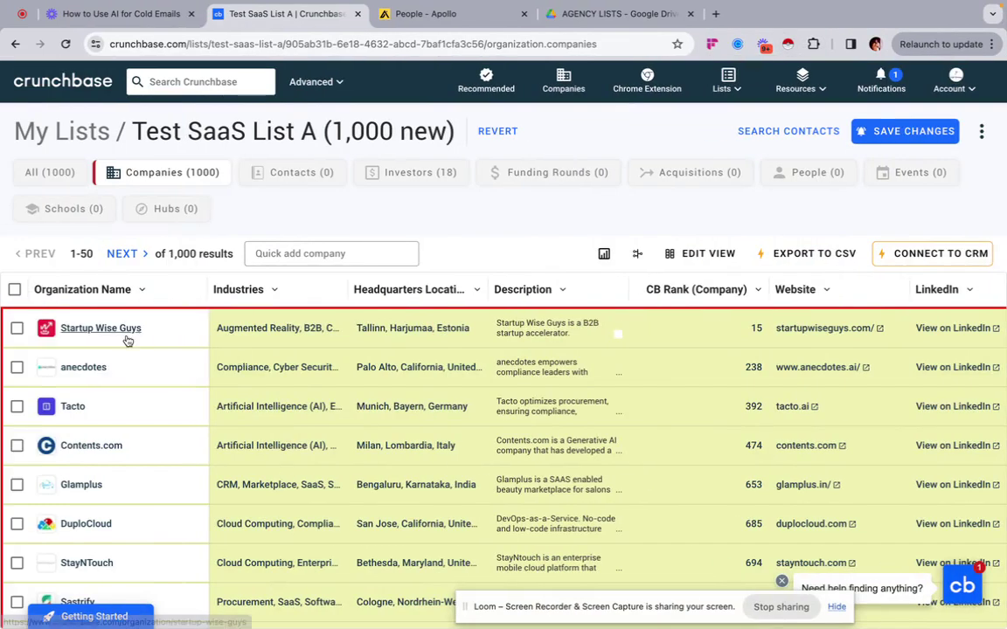
click(140, 255)
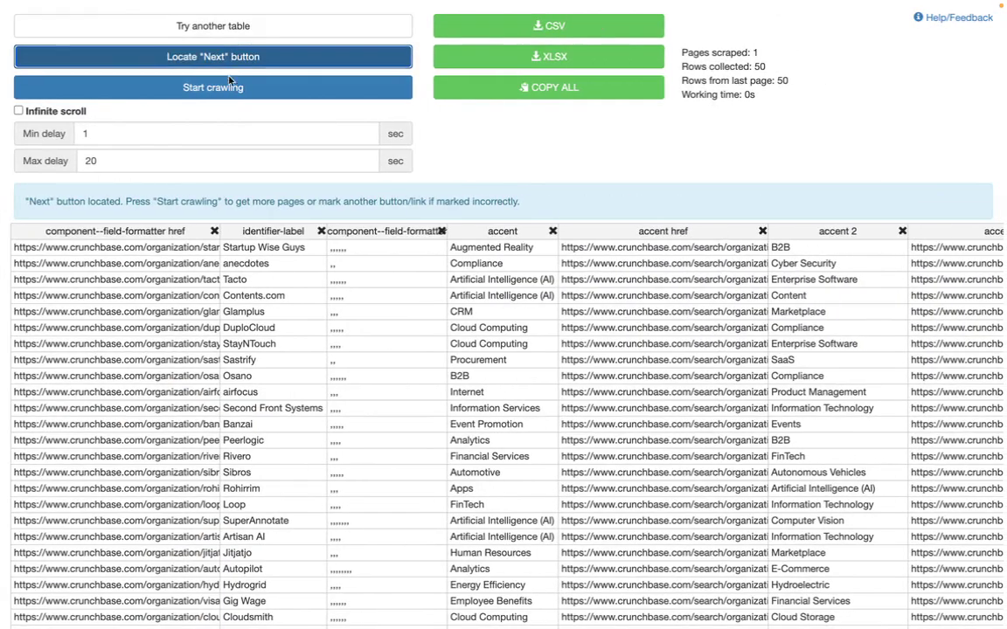
click(224, 85)
scroll(331, 344, down, 1)
scroll(527, 363, right, 10)
scroll(528, 363, right, 15)
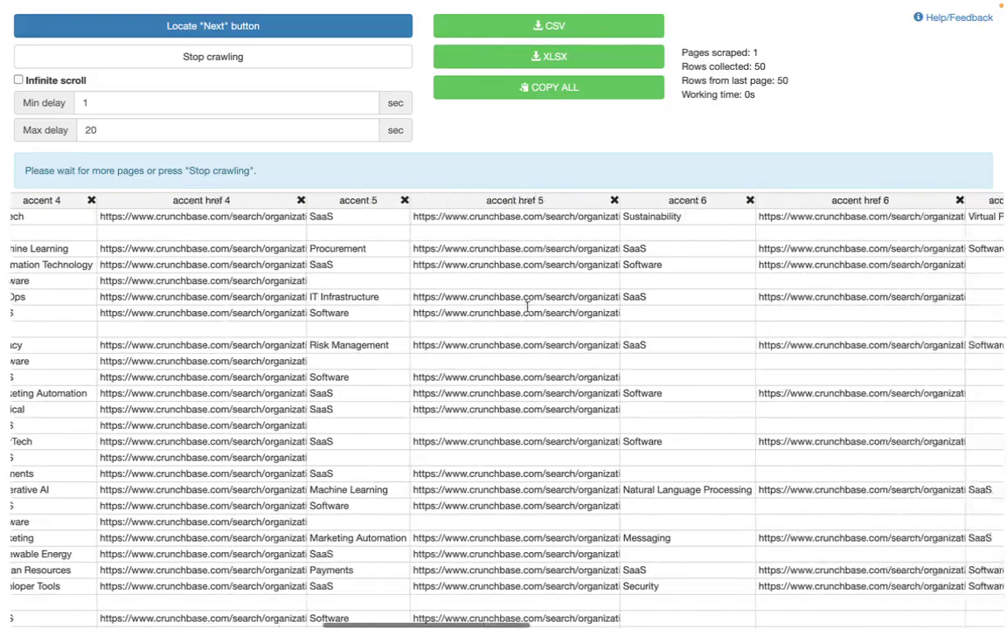
scroll(527, 311, right, 15)
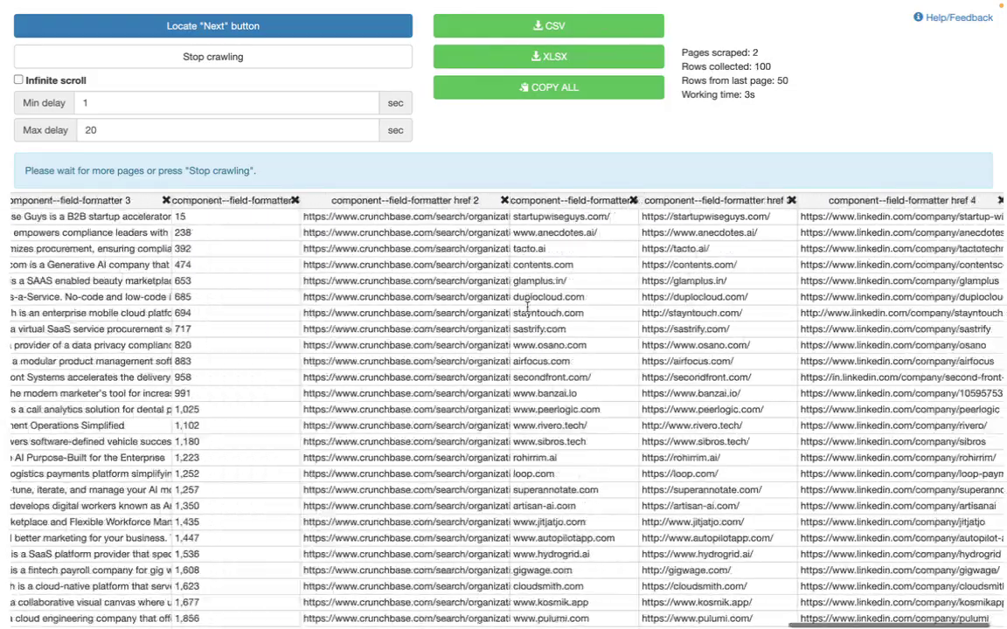
scroll(746, 283, left, 20)
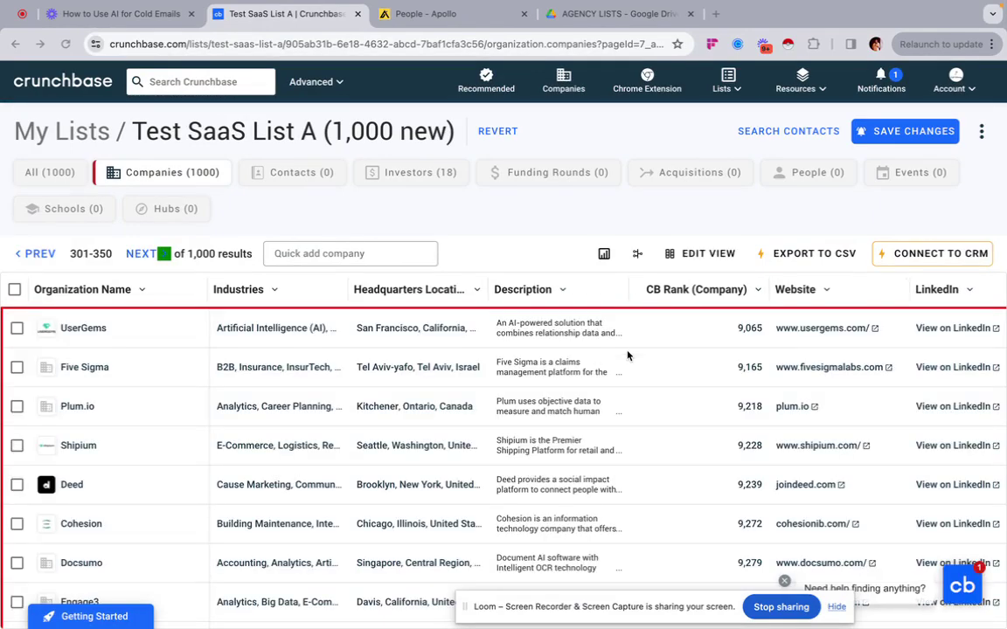
key(super+grave)
scroll(252, 114, right, 1)
click(183, 56)
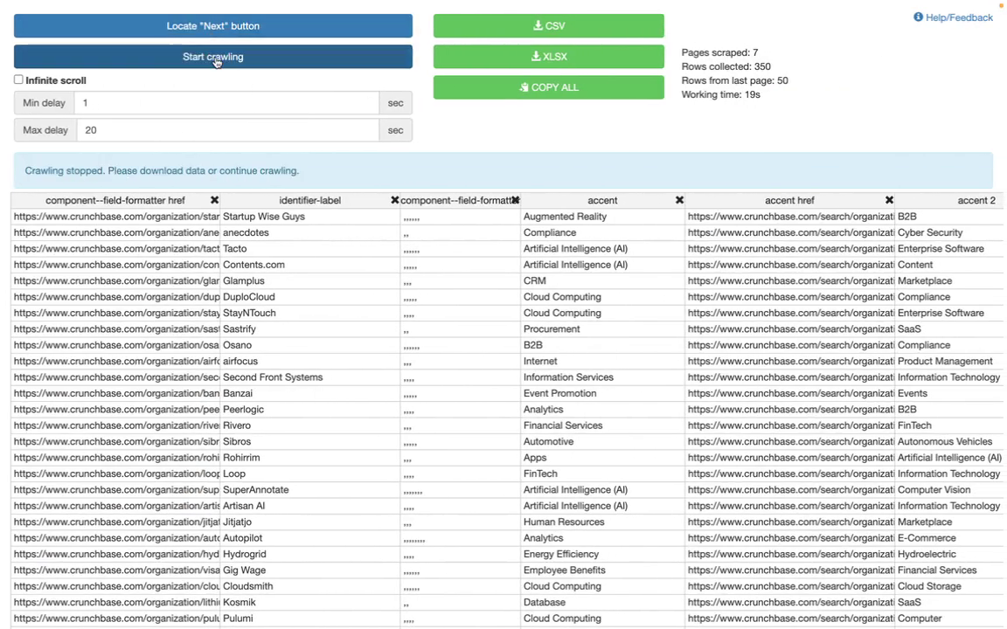
Remove the profile link and formatter columns and rename identifier-label to 'Company name'.
click(213, 201)
click(305, 200)
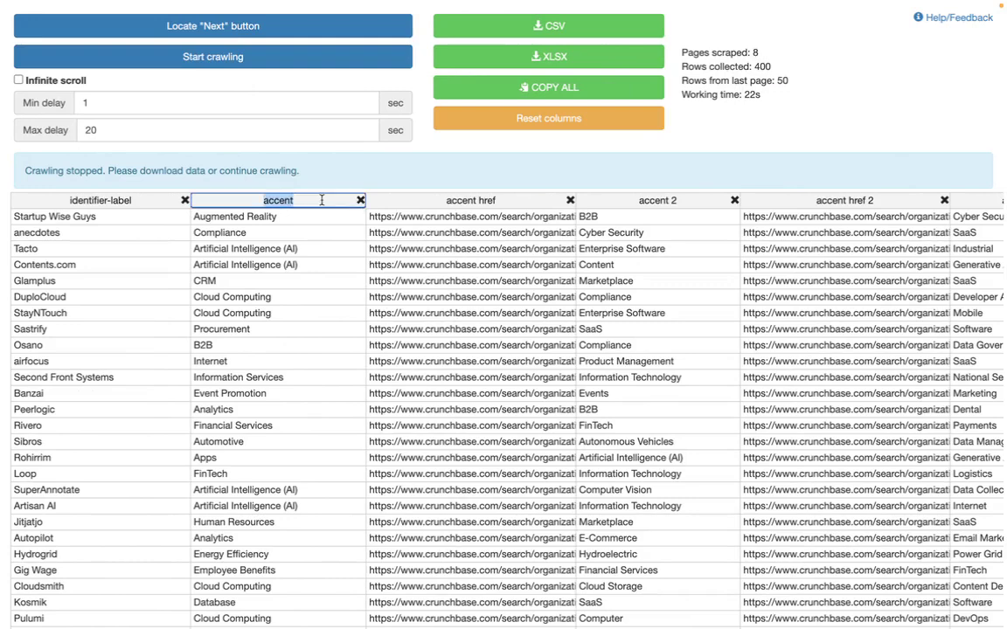
click(122, 203)
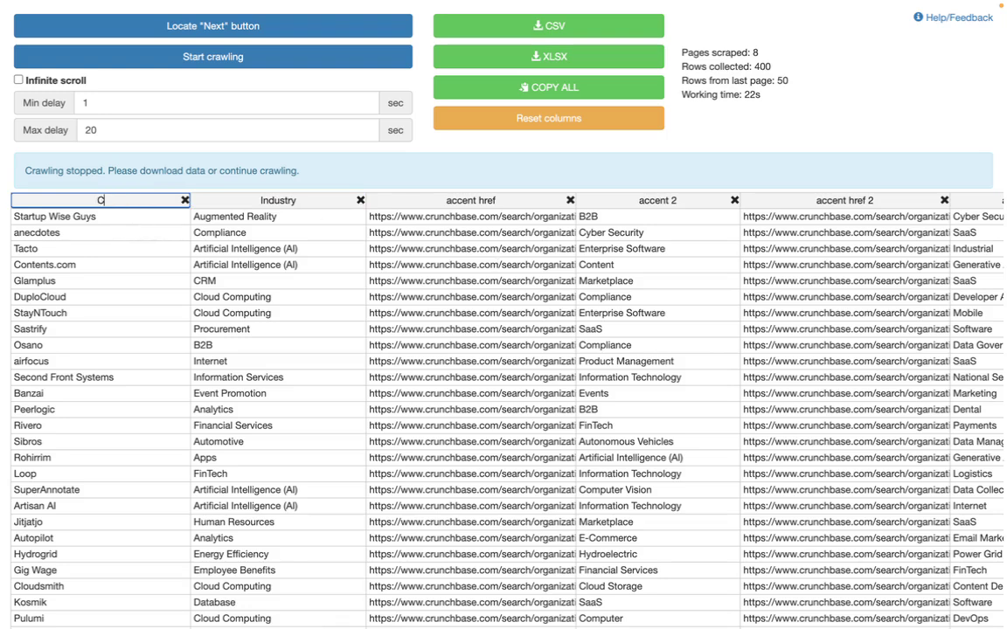
text(Company name)
key(Return)
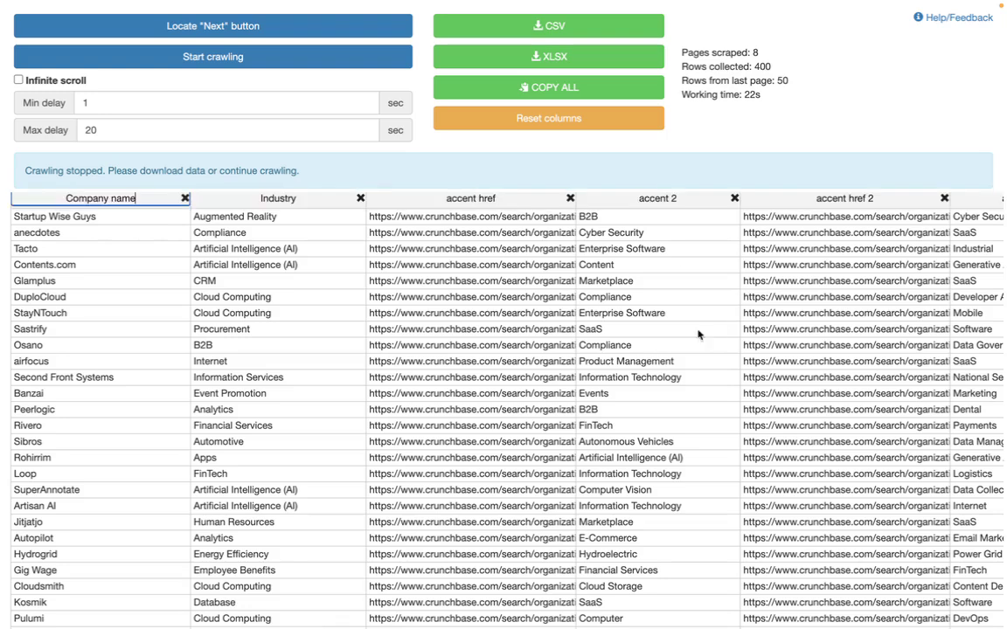
Delete the accent and accent href columns numbered 2 through 7.
click(570, 199)
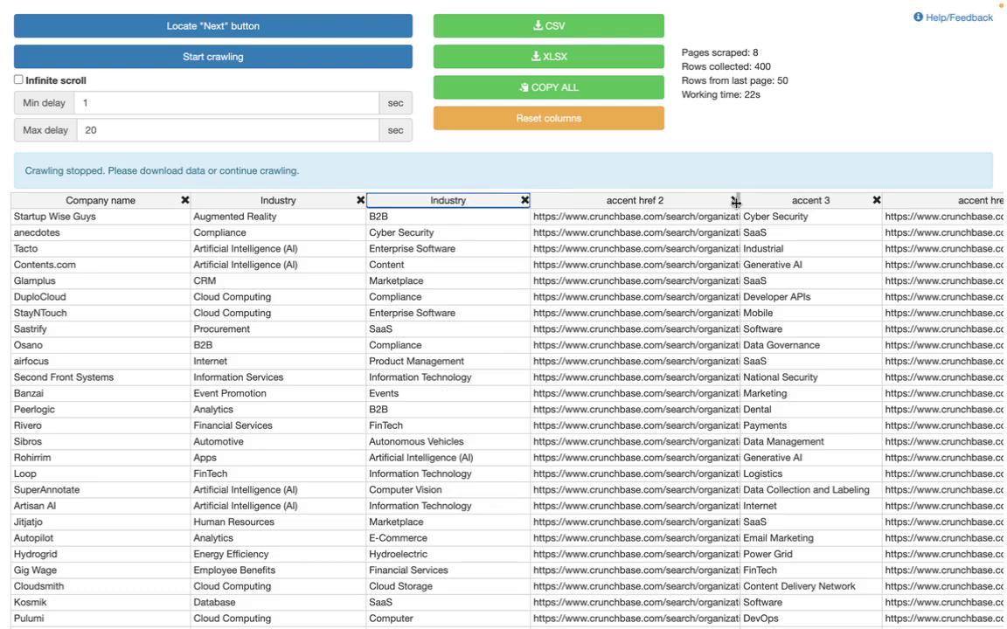
click(734, 201)
scroll(538, 201, right, 3)
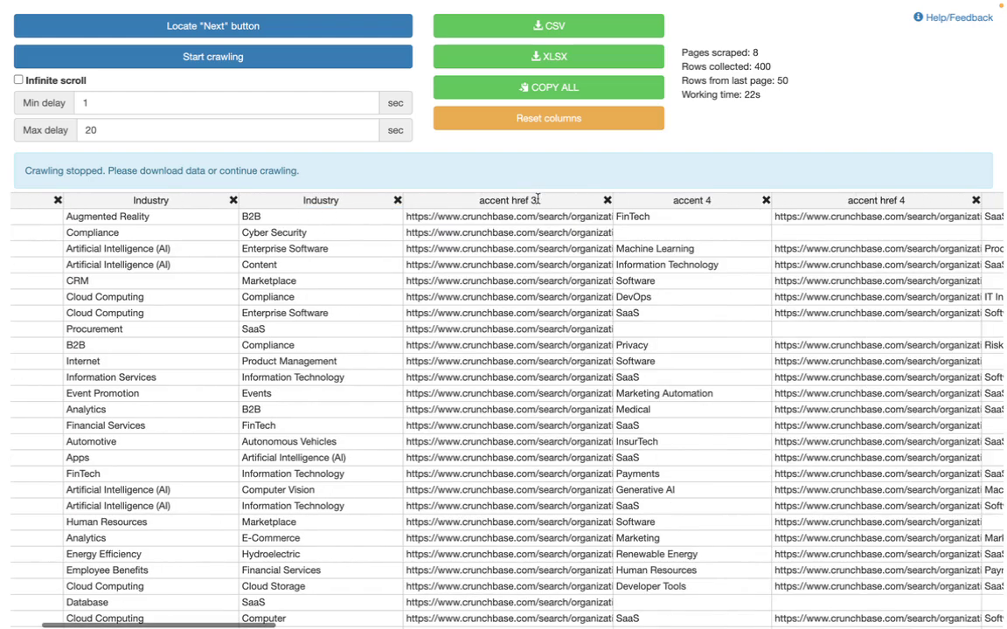
click(608, 200)
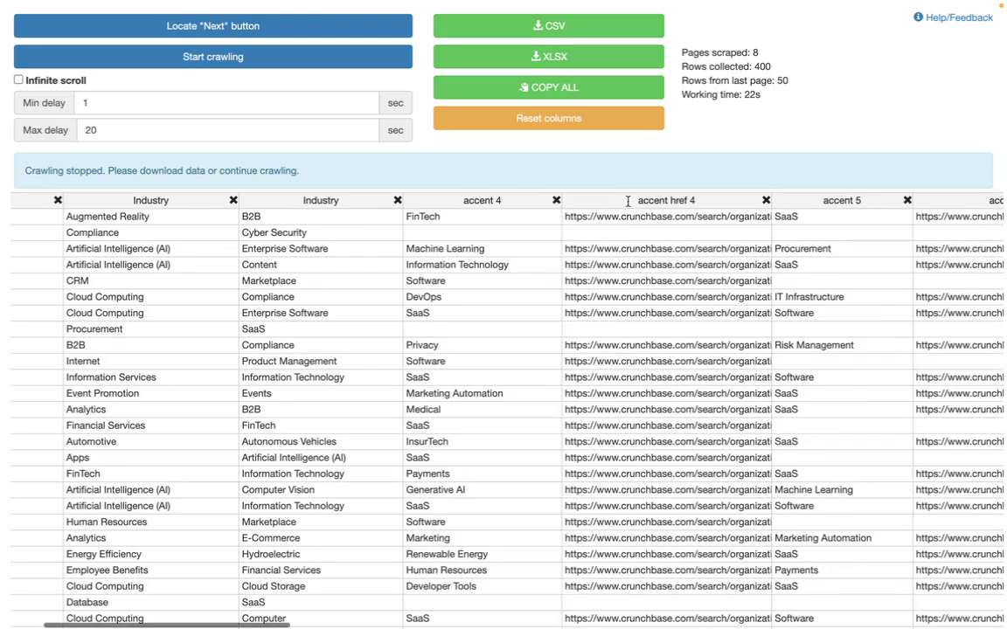
click(557, 200)
click(607, 200)
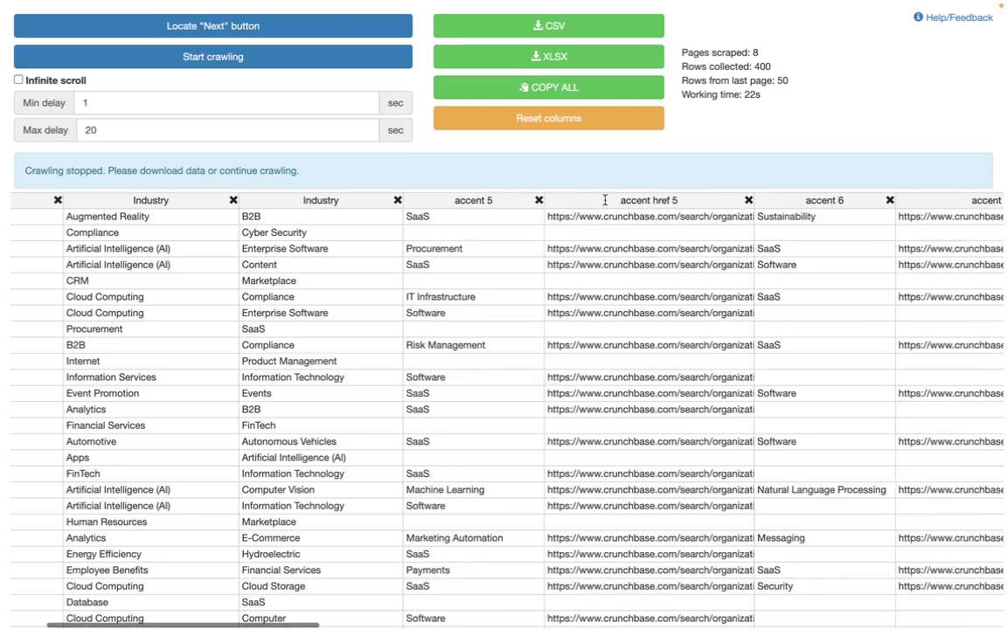
click(538, 200)
click(607, 201)
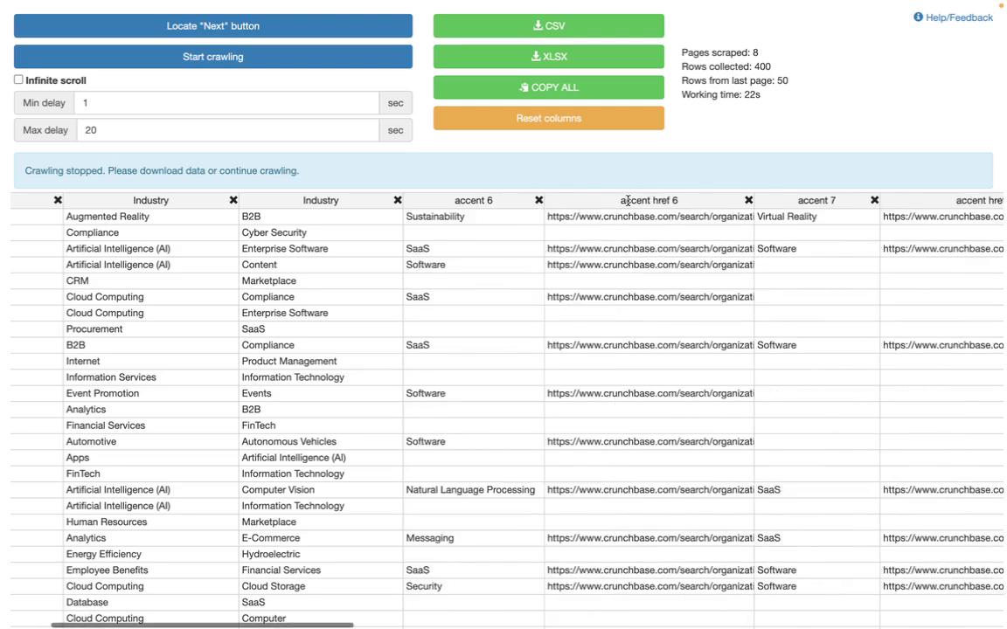
click(539, 201)
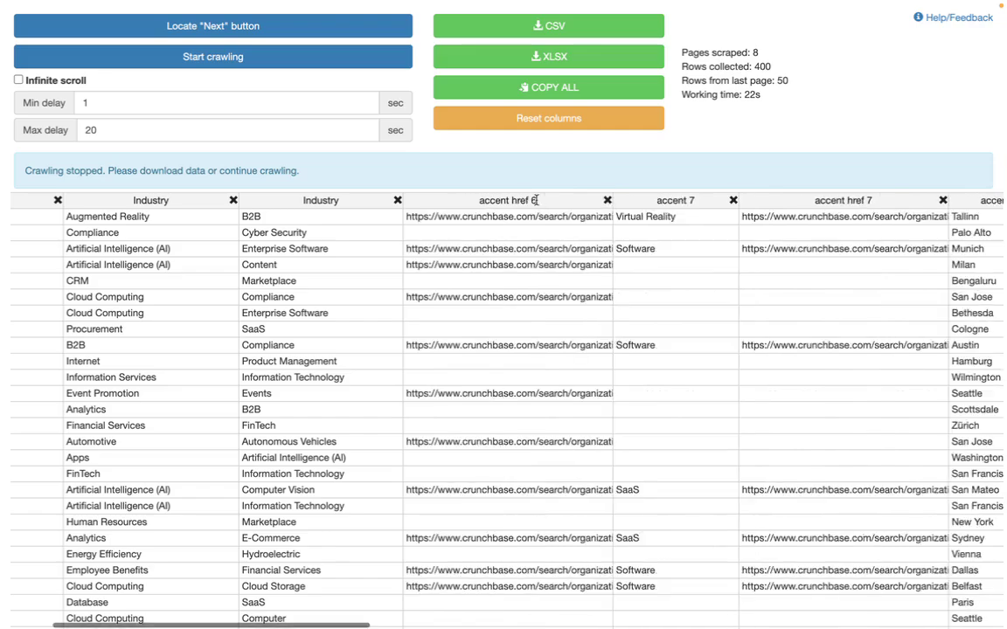
click(607, 200)
click(522, 200)
scroll(522, 200, right, 15)
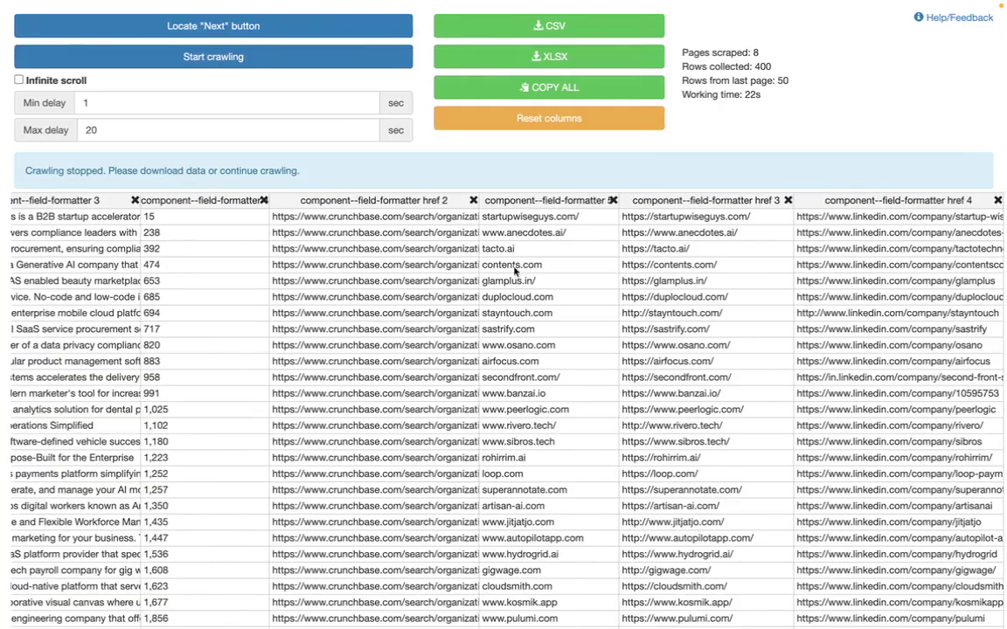
scroll(503, 326, left, 20)
scroll(503, 326, right, 20)
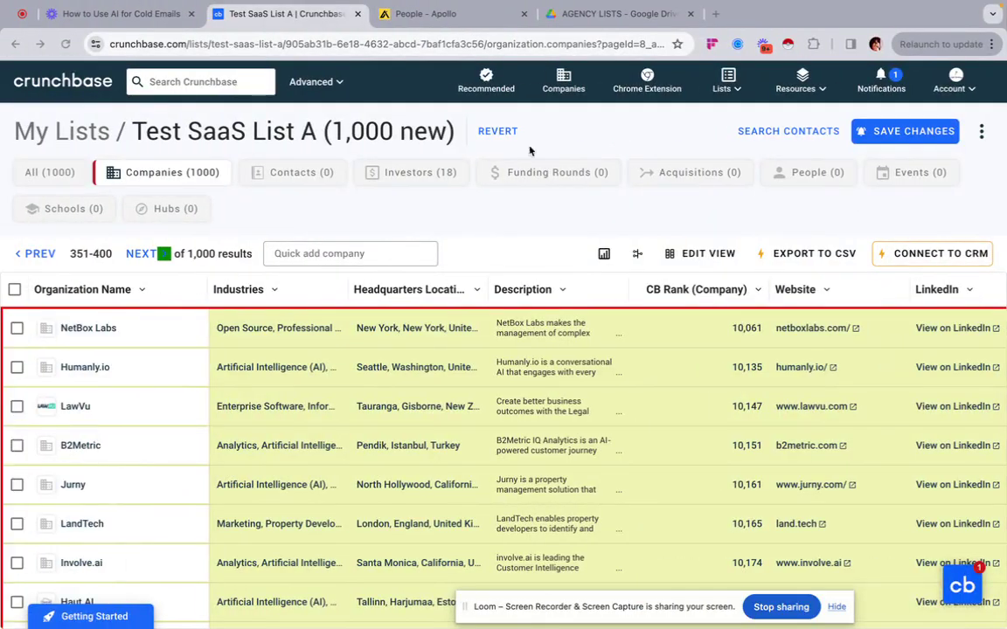
Create a new blank spreadsheet in the Drive lists folder and paste the scraped company table.
click(612, 14)
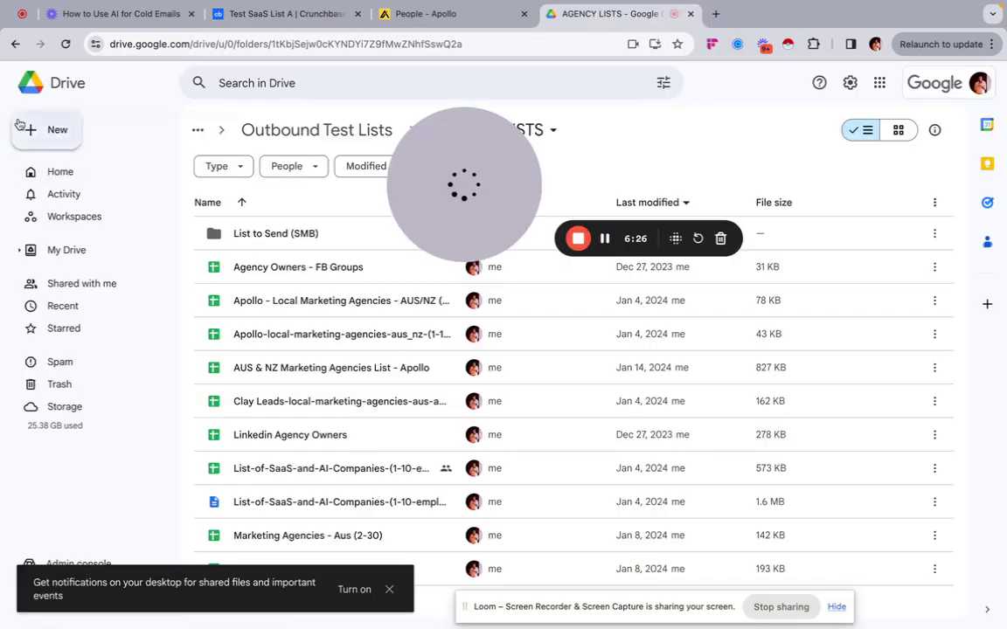
click(48, 129)
click(74, 236)
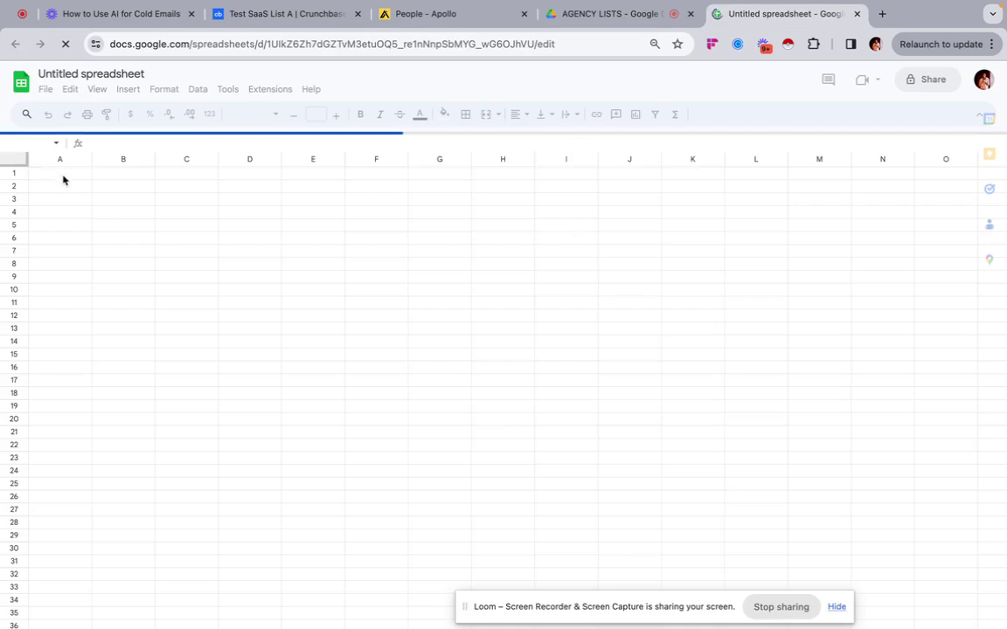
key(ctrl+v)
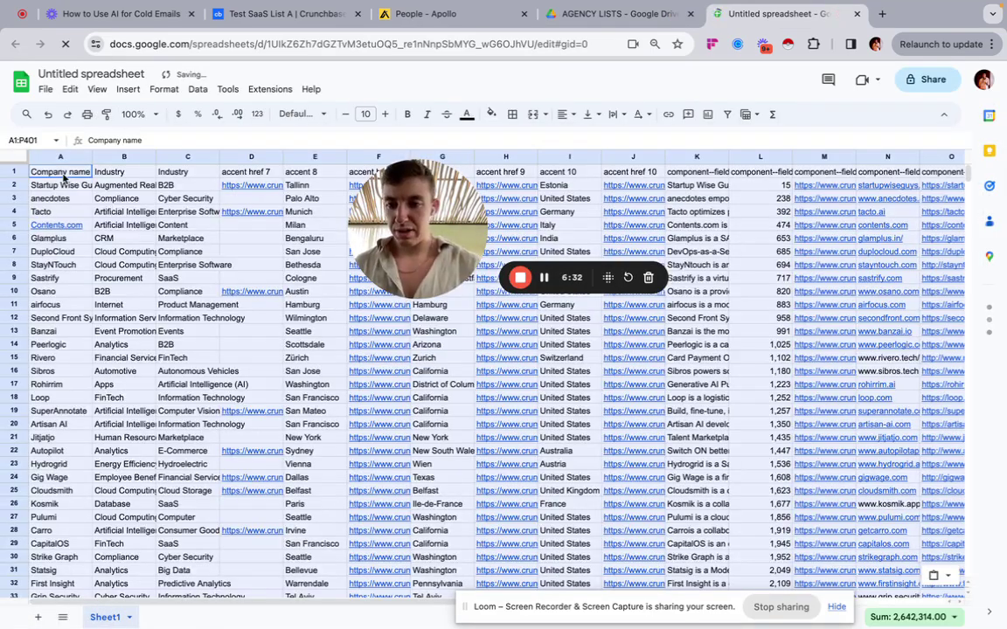
Freeze the header row and name the spreadsheet 'SaaS Test'.
drag(14, 163, 13, 178)
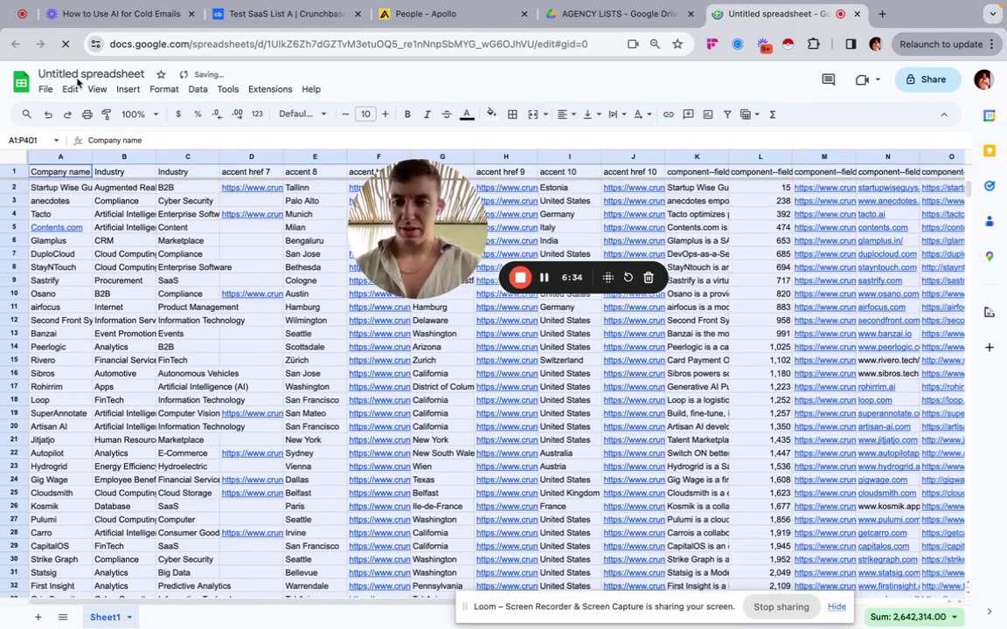
click(77, 74)
text(Sa)
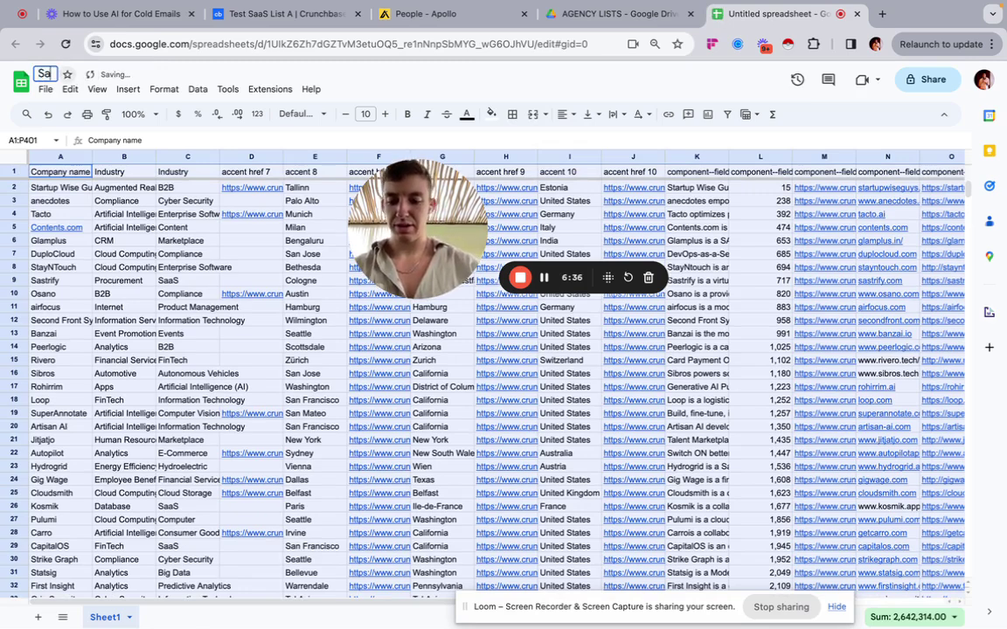
text(aS Test)
key(Return)
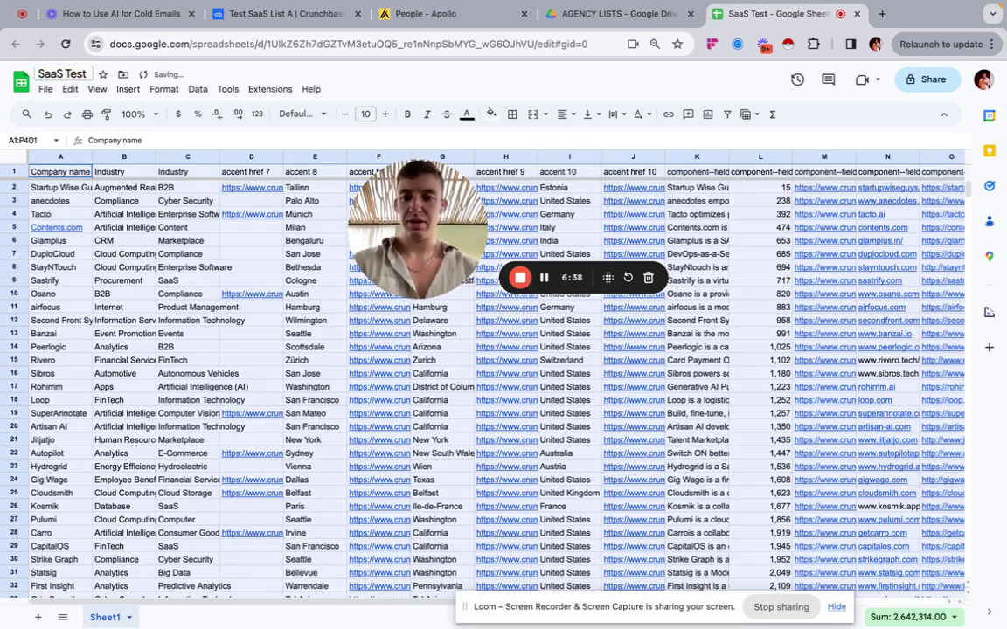
drag(418, 229, 188, 384)
scroll(702, 245, right, 5)
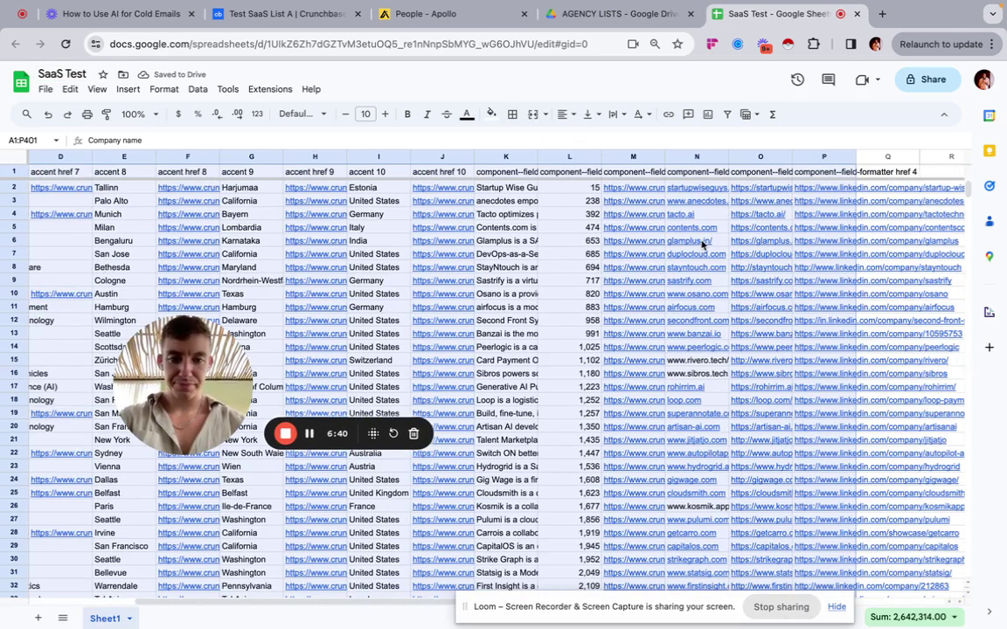
Rename the column O header to 'Website'.
click(573, 254)
scroll(541, 253, right, 2)
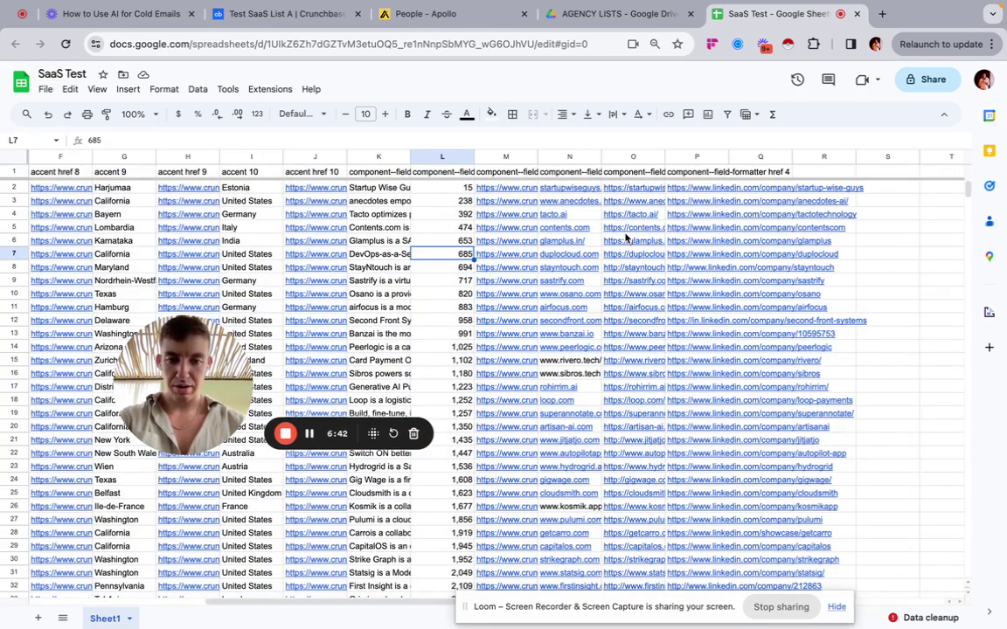
click(631, 188)
text(Website)
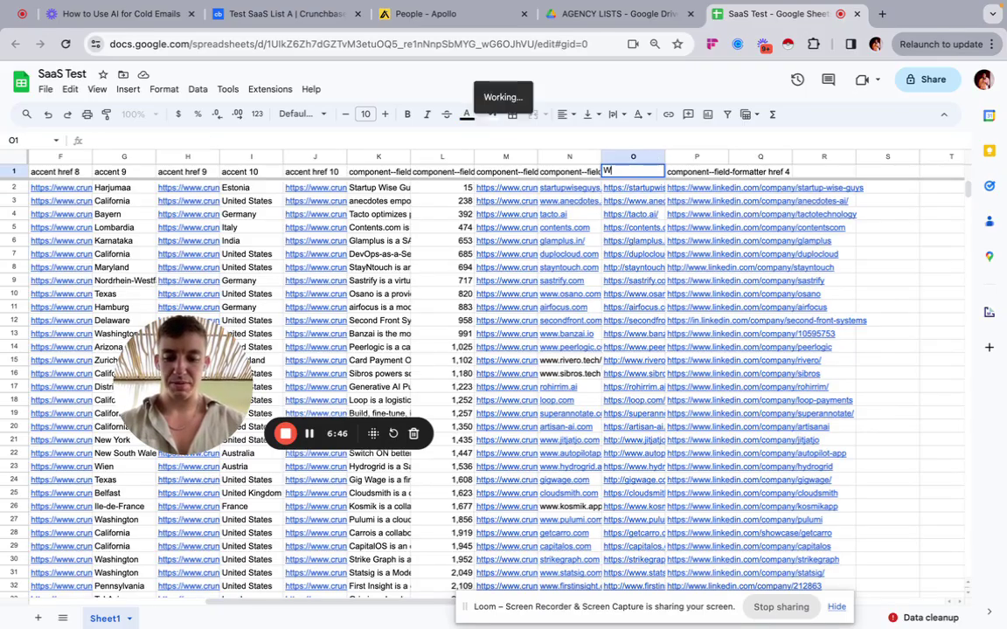
key(Return)
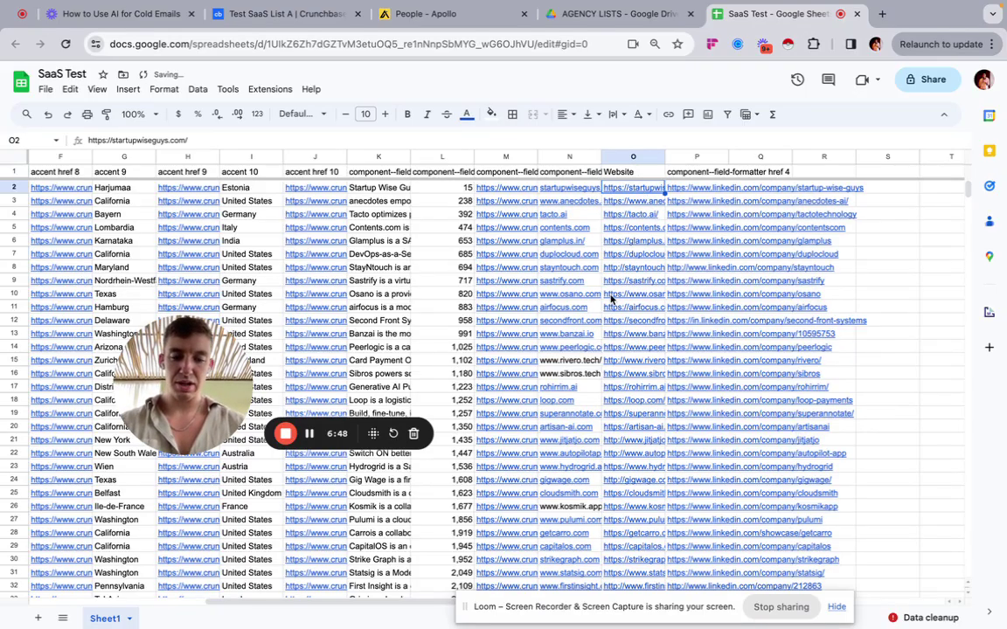
Select the 400 website URLs in O2:O401 and switch to Apollo's People search.
scroll(616, 271, down, 20)
scroll(611, 284, down, 20)
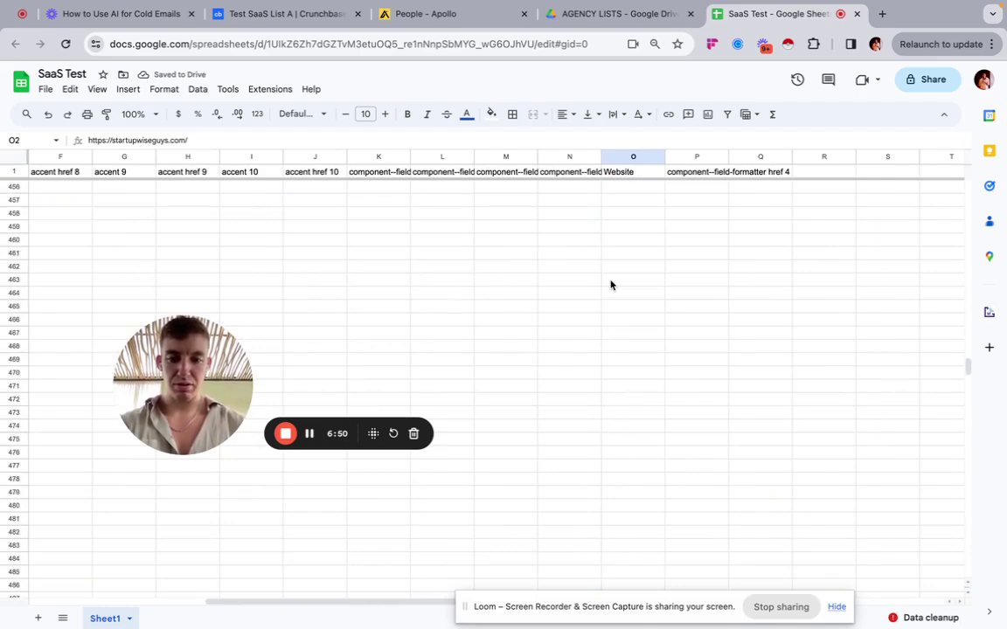
scroll(611, 284, up, 5)
scroll(611, 284, up, 3)
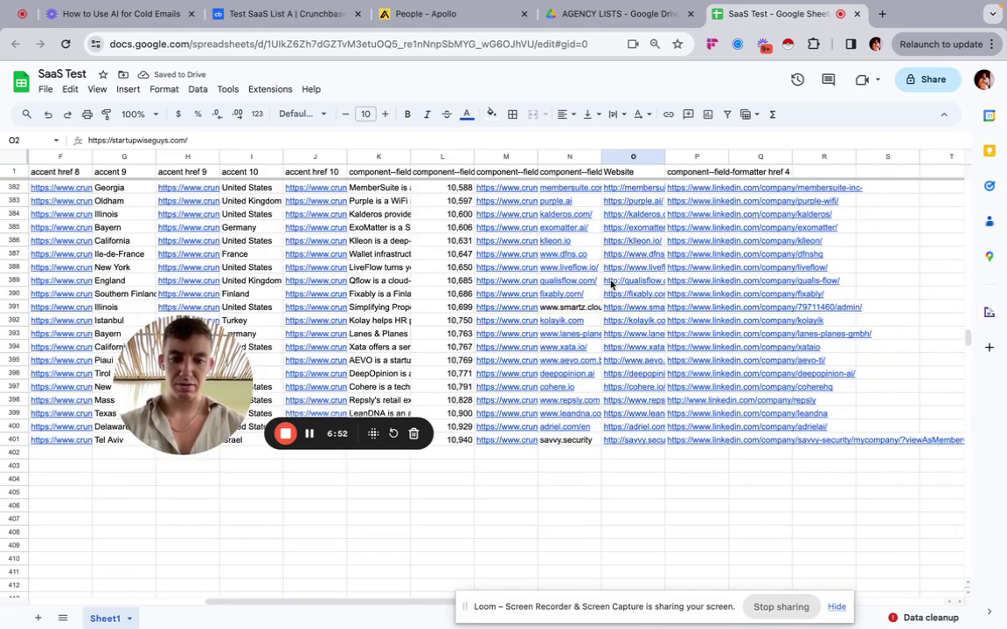
shift+click(639, 441)
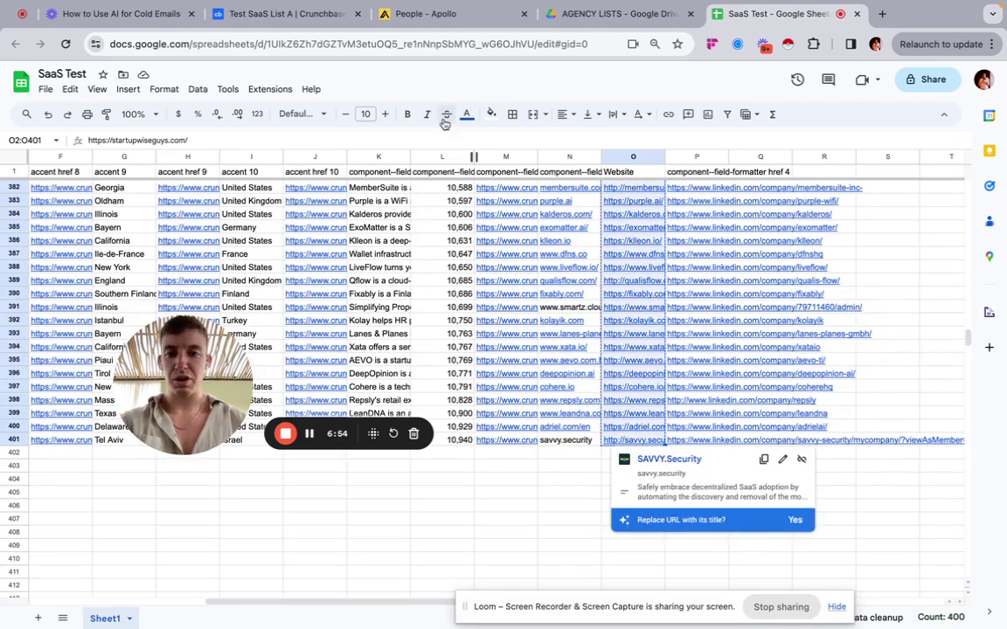
click(426, 13)
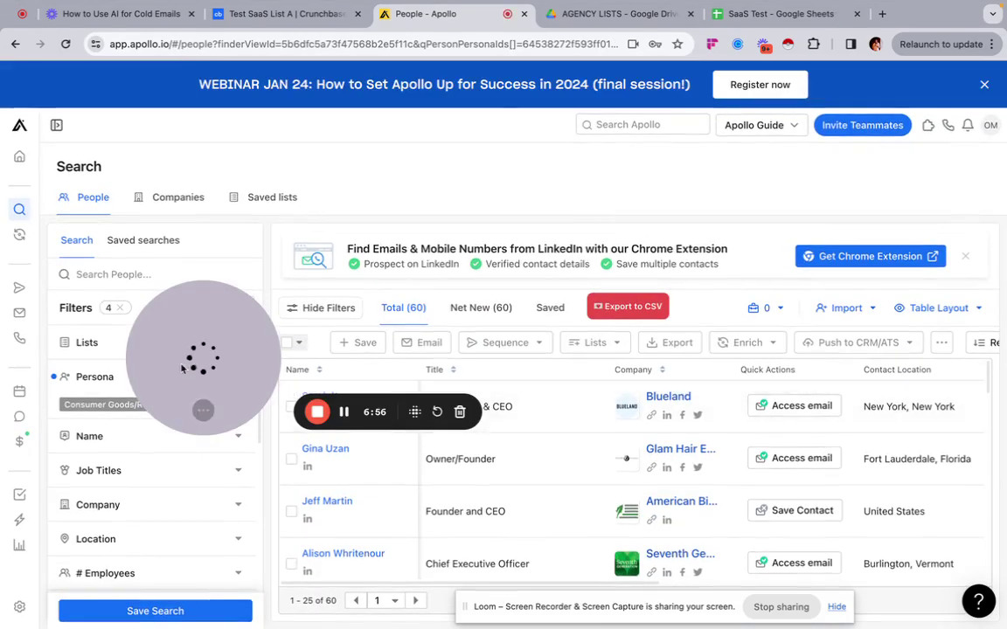
Remove the Consumer Goods/Retail persona, Guessed email status and Revenue filters.
click(217, 405)
scroll(185, 451, down, 5)
scroll(175, 437, up, 3)
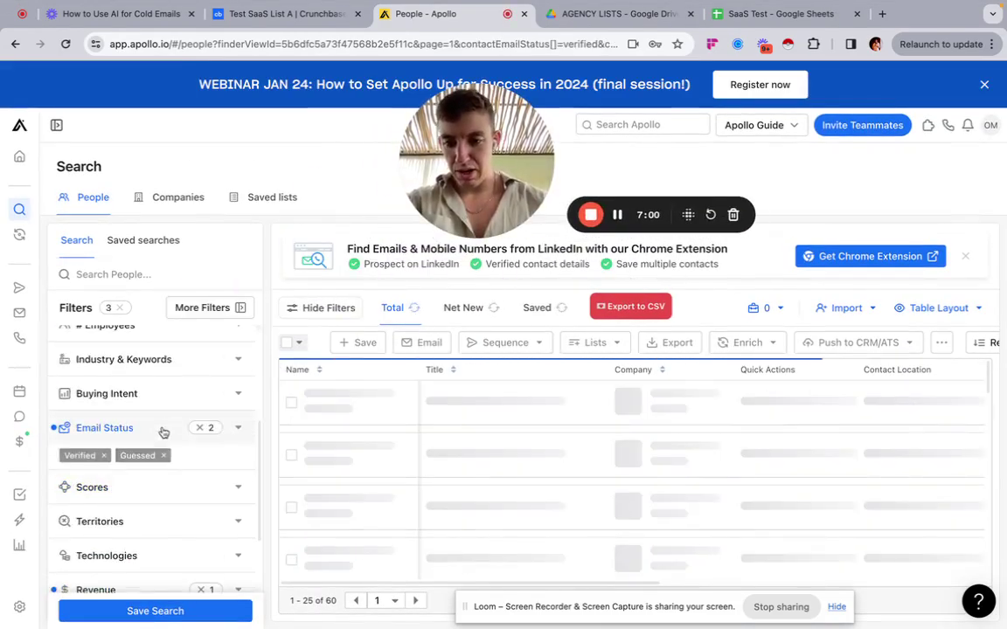
click(168, 455)
click(200, 427)
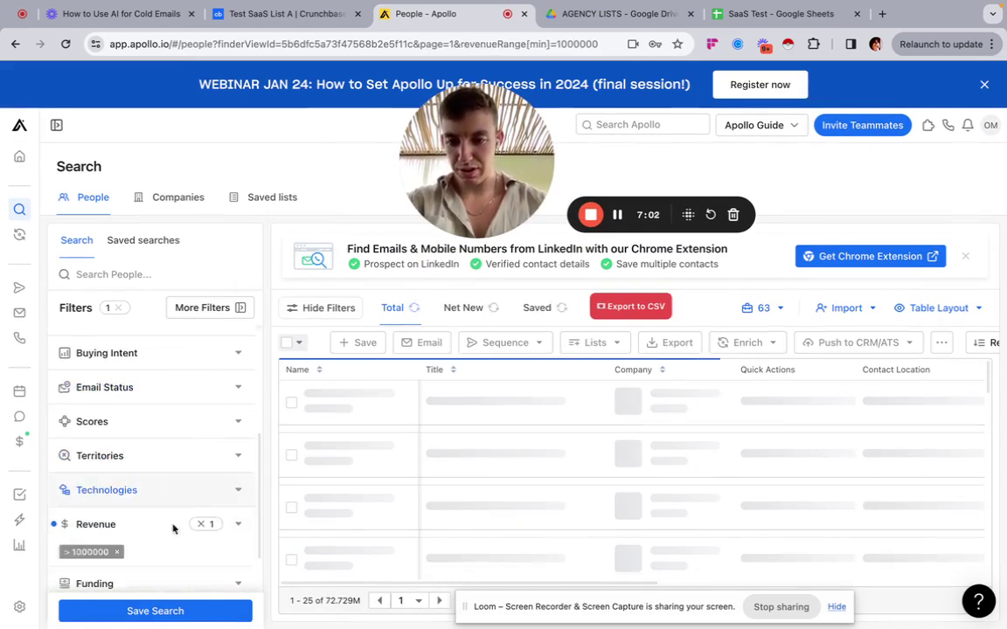
scroll(173, 530, down, 3)
click(203, 405)
scroll(209, 420, up, 5)
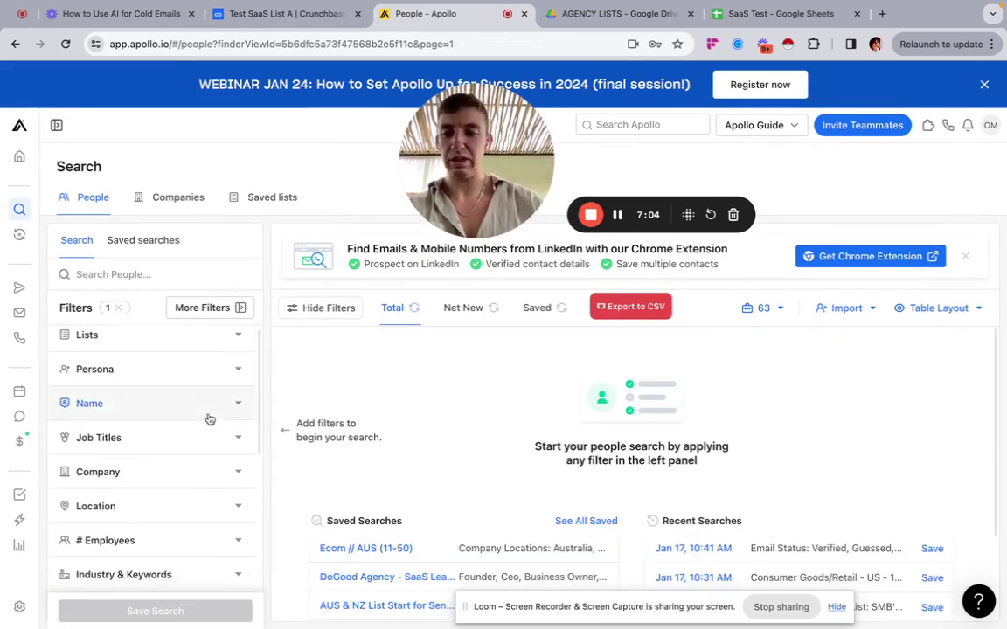
Paste the 400 website URLs into the Company include list and search, returning 28.7K people.
click(149, 487)
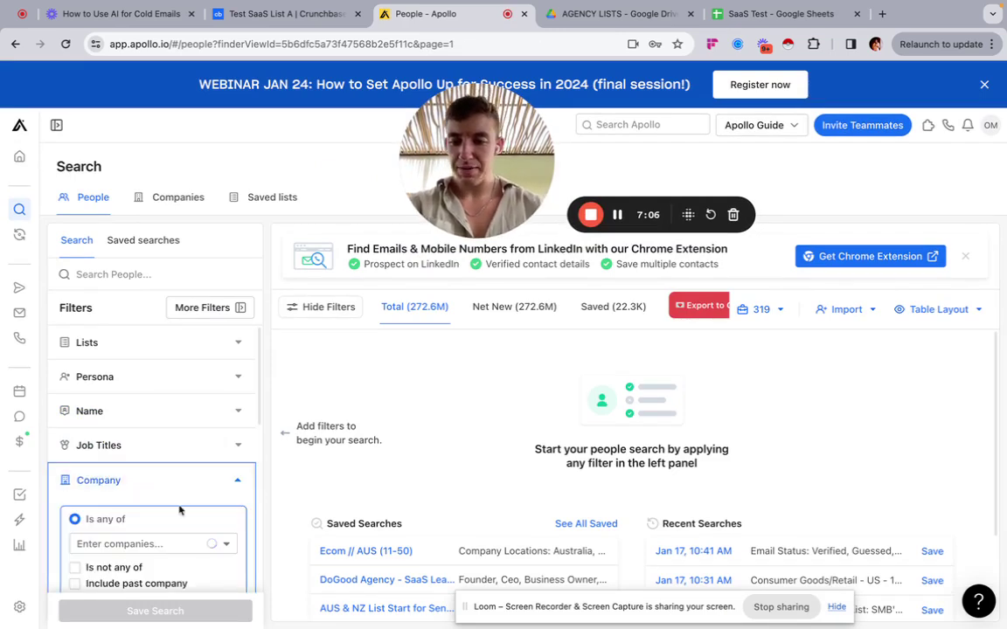
scroll(144, 420, down, 2)
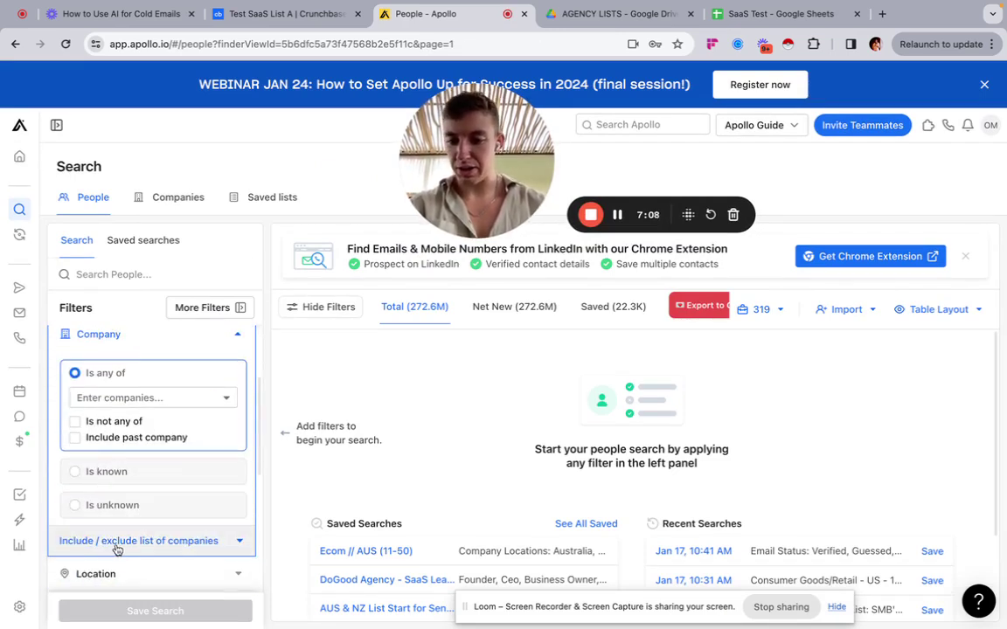
click(155, 541)
scroll(145, 468, down, 2)
click(126, 422)
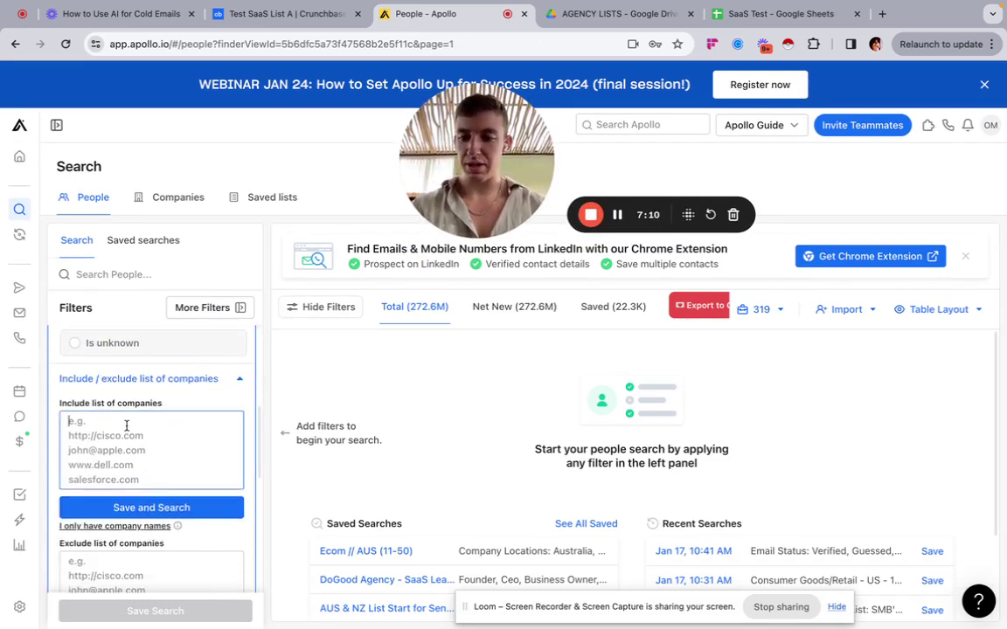
key(super+v)
click(156, 508)
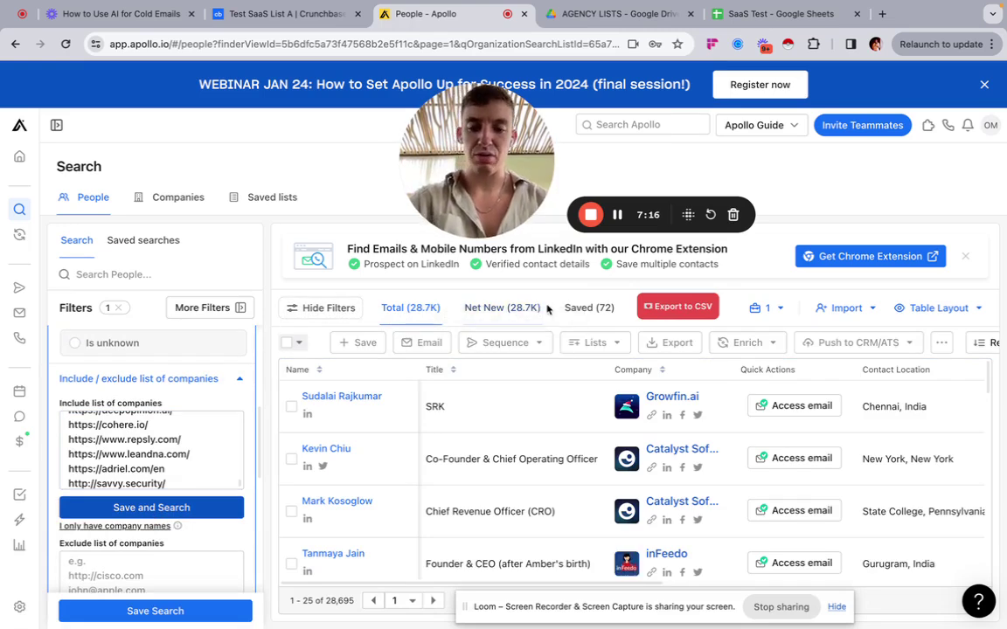
scroll(561, 452, down, 1)
scroll(561, 452, up, 1)
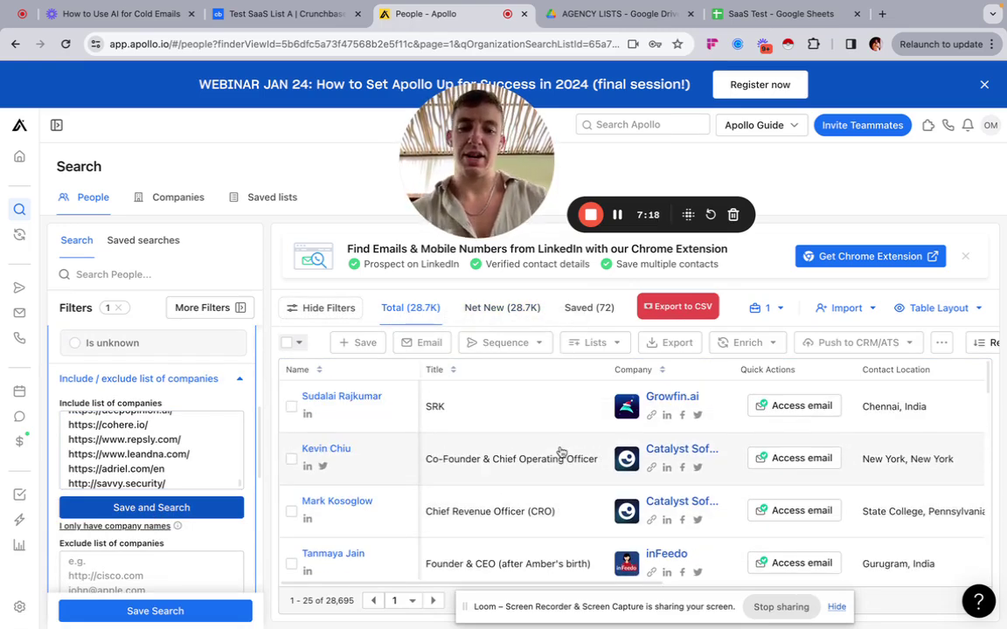
scroll(192, 385, up, 5)
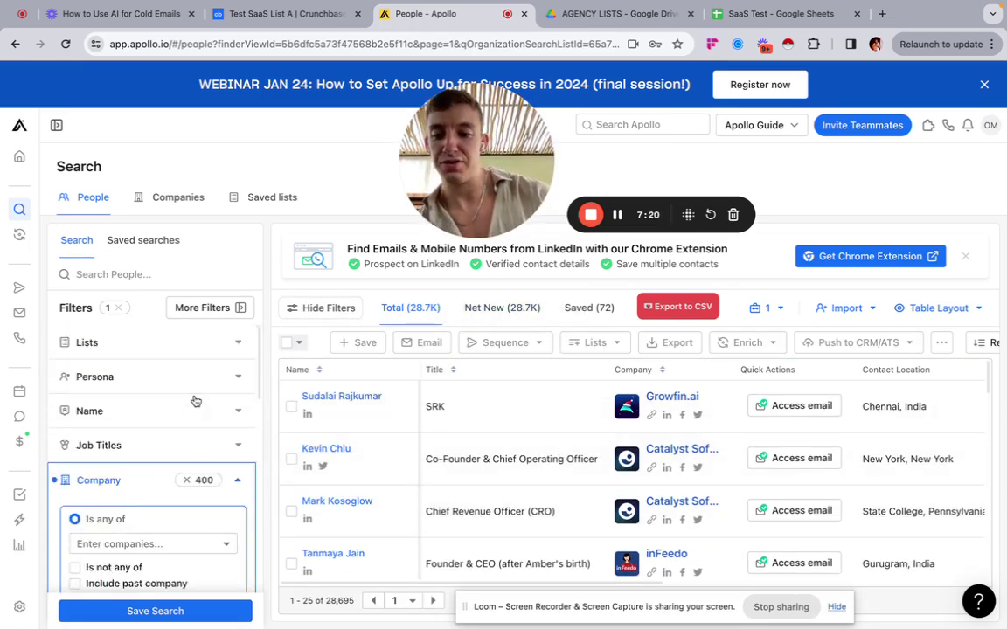
Expand the Job Titles filter for the 28,695-contact company-restricted search.
click(167, 447)
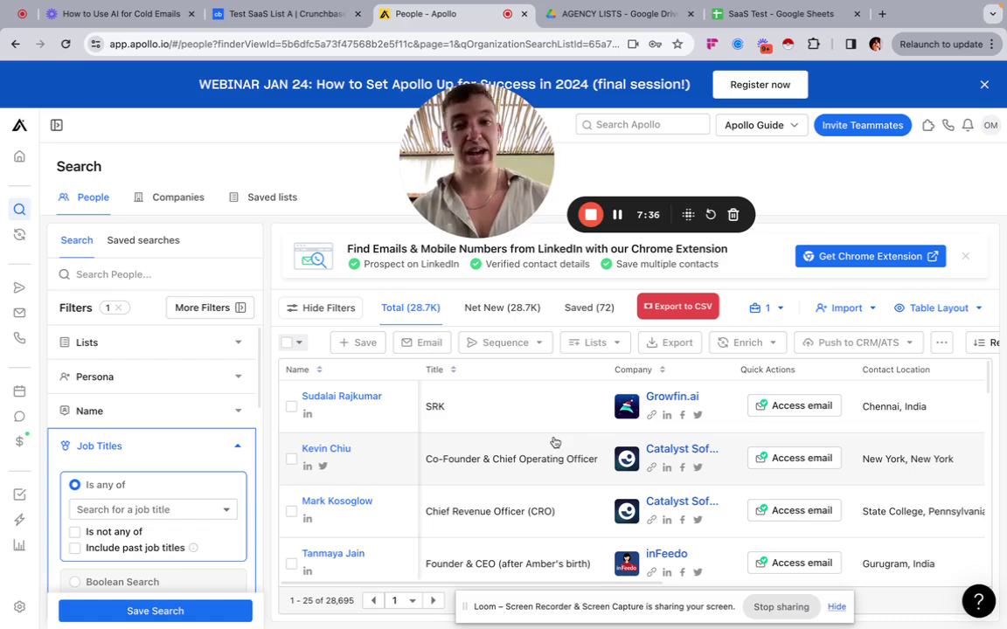
scroll(554, 441, right, 3)
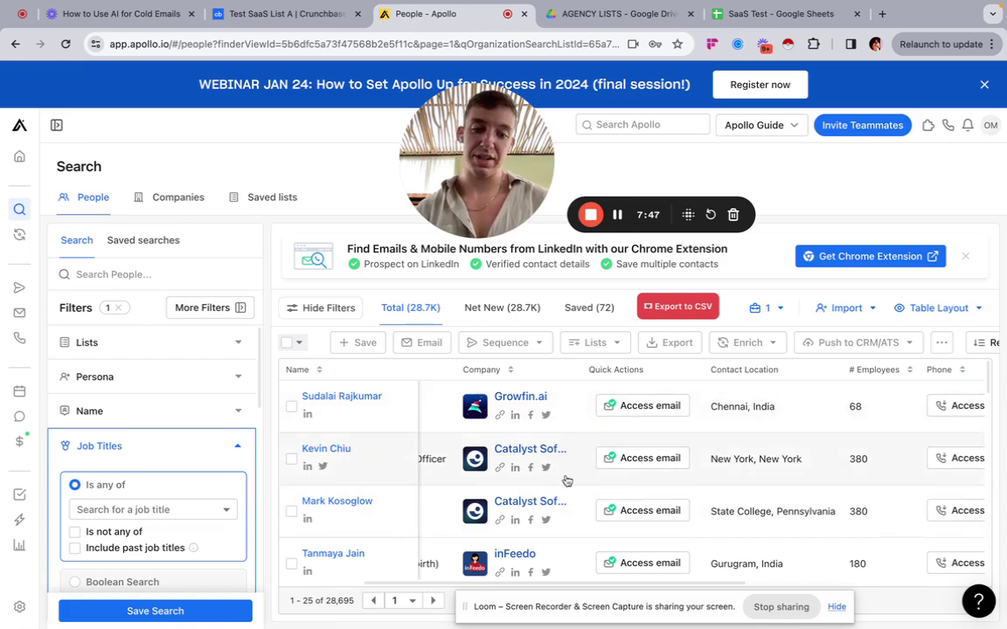
scroll(546, 463, right, 2)
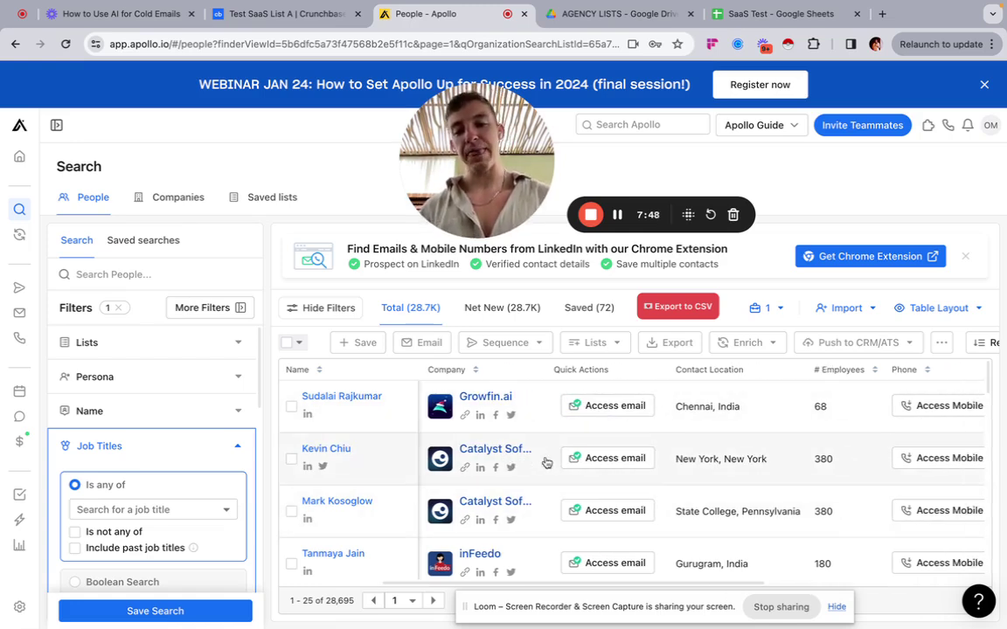
drag(419, 168, 294, 160)
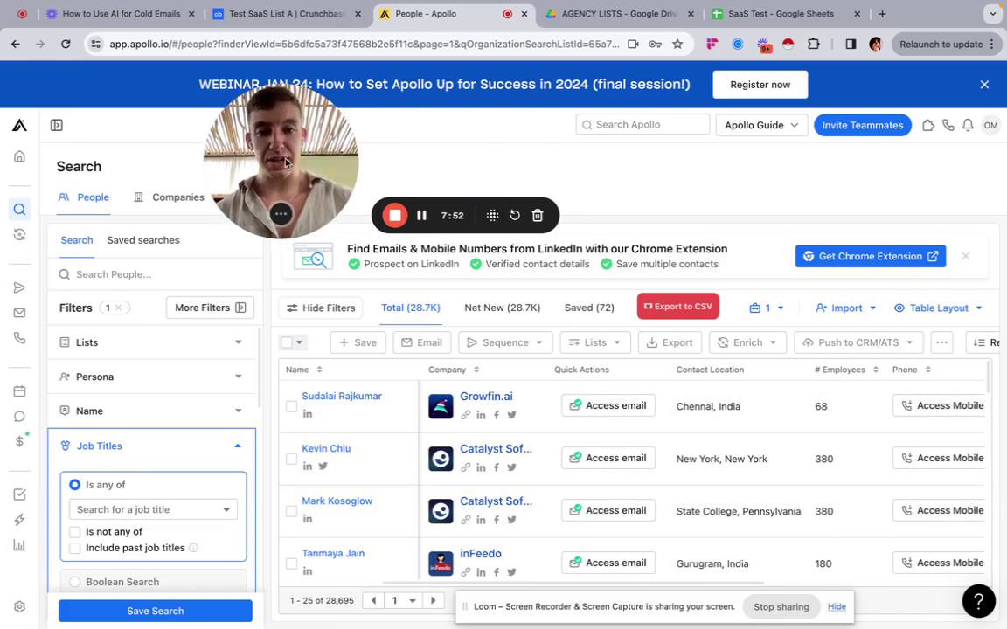